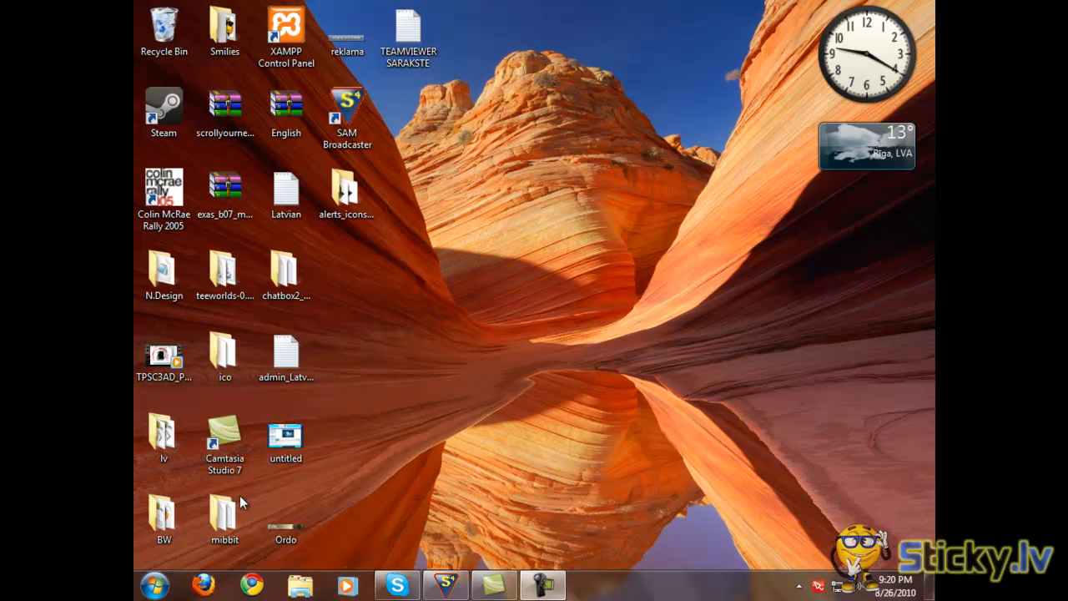
# - Launch Photoshop and start a new document
pyautogui.press('super')
pyautogui.click(200, 310)
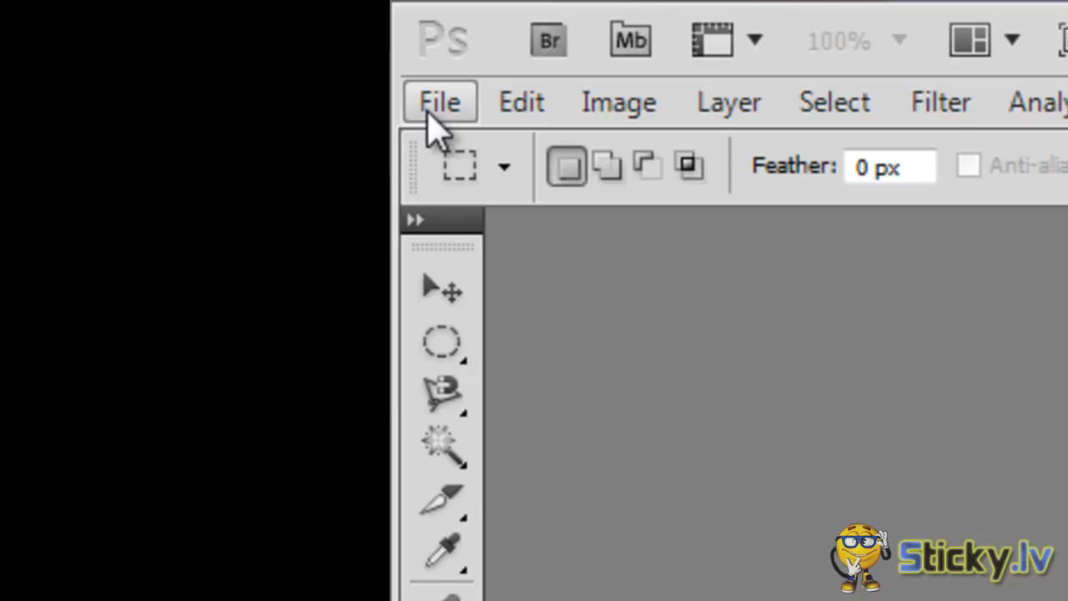
pyautogui.click(440, 102)
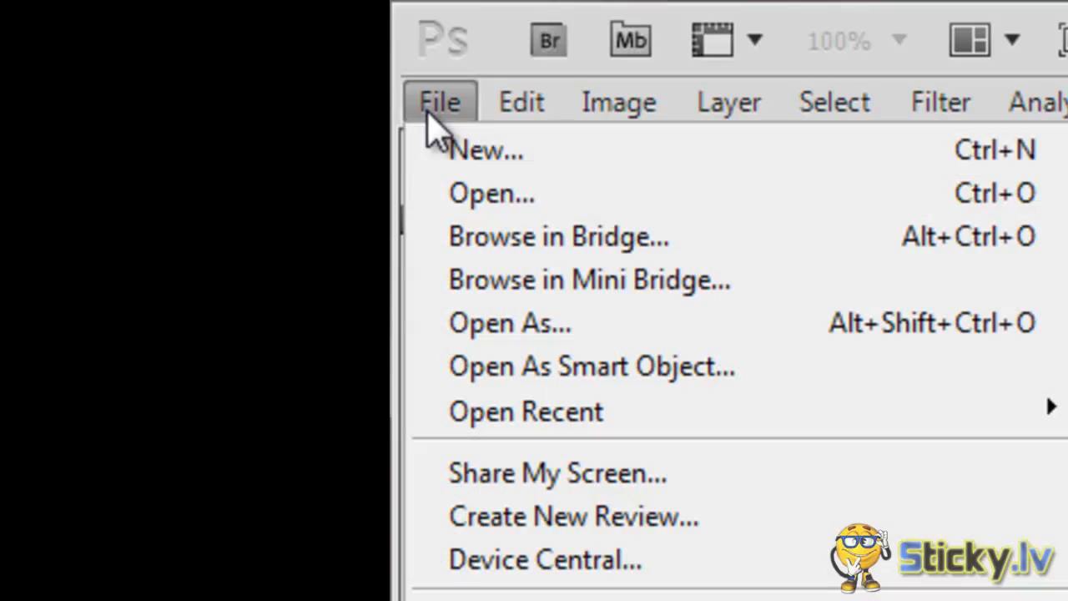
pyautogui.click(513, 164)
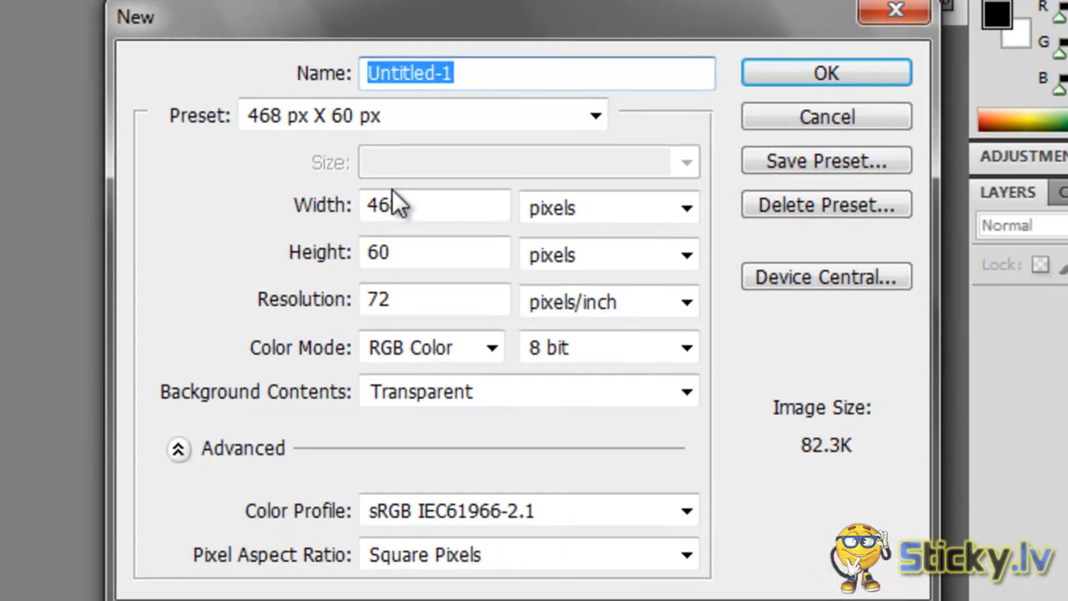
# - Create the document at 468 by 60 pixels, 72 pixels/inch, with transparent background contents
pyautogui.click(409, 208)
pyautogui.moveTo(410, 208); pyautogui.dragTo(138, 201)
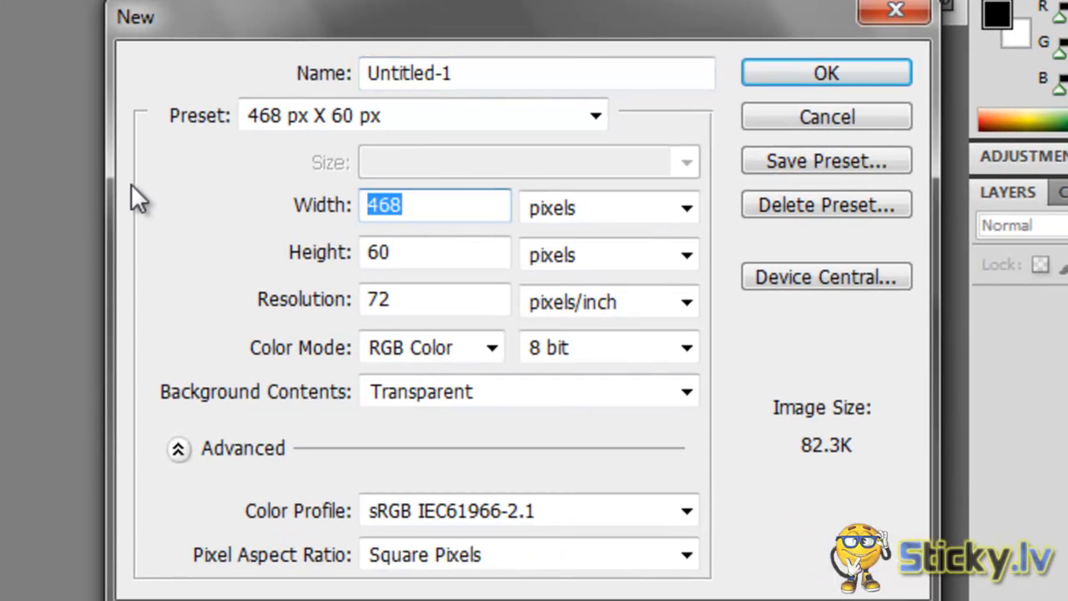
pyautogui.write('468')
pyautogui.press('Tab')
pyautogui.press('Tab')
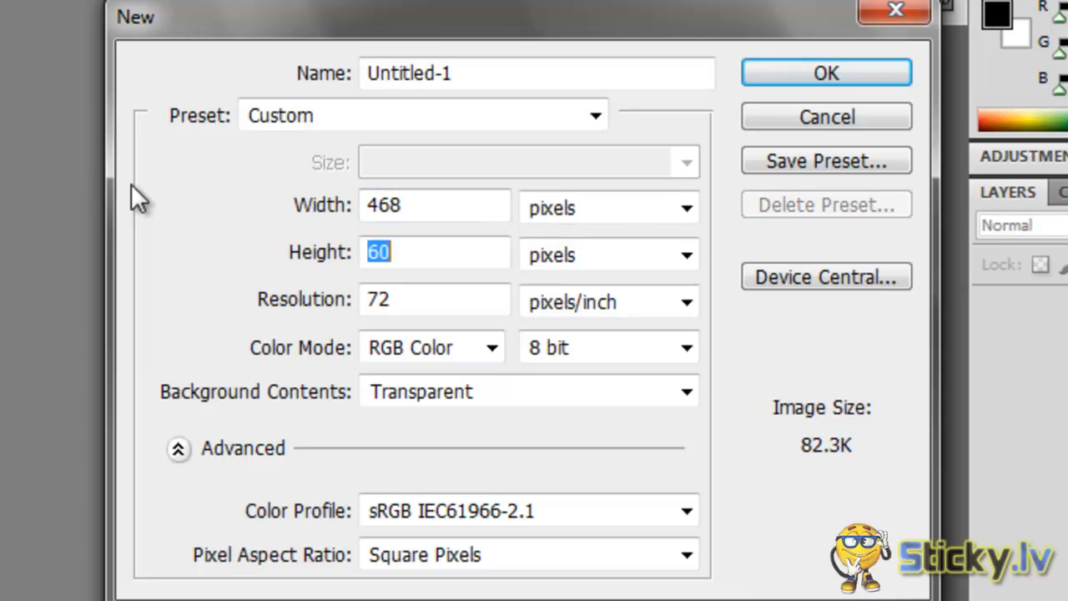
pyautogui.write('6')
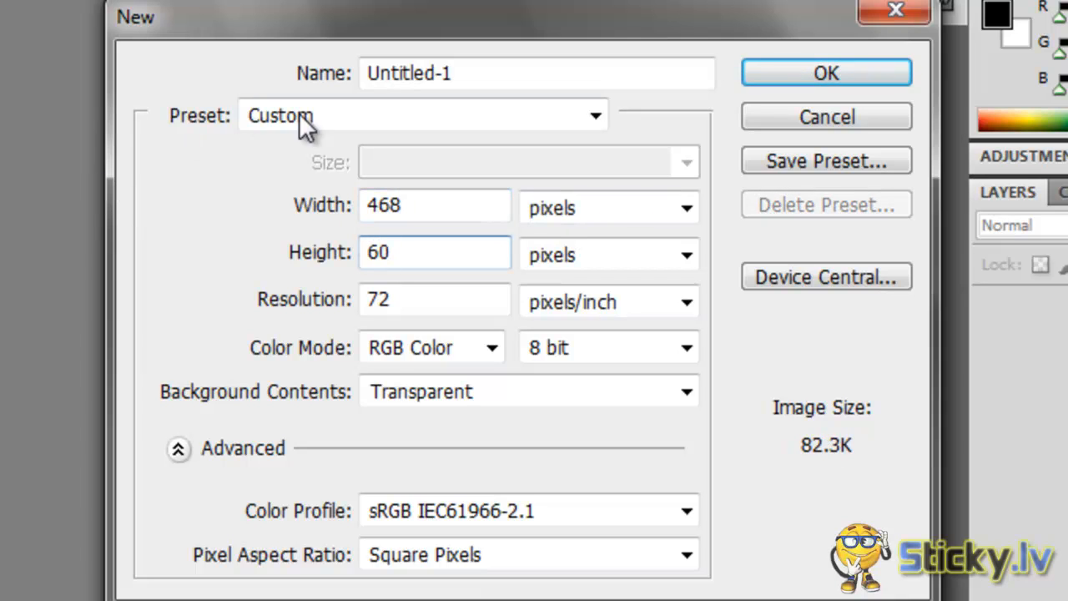
pyautogui.click(428, 394)
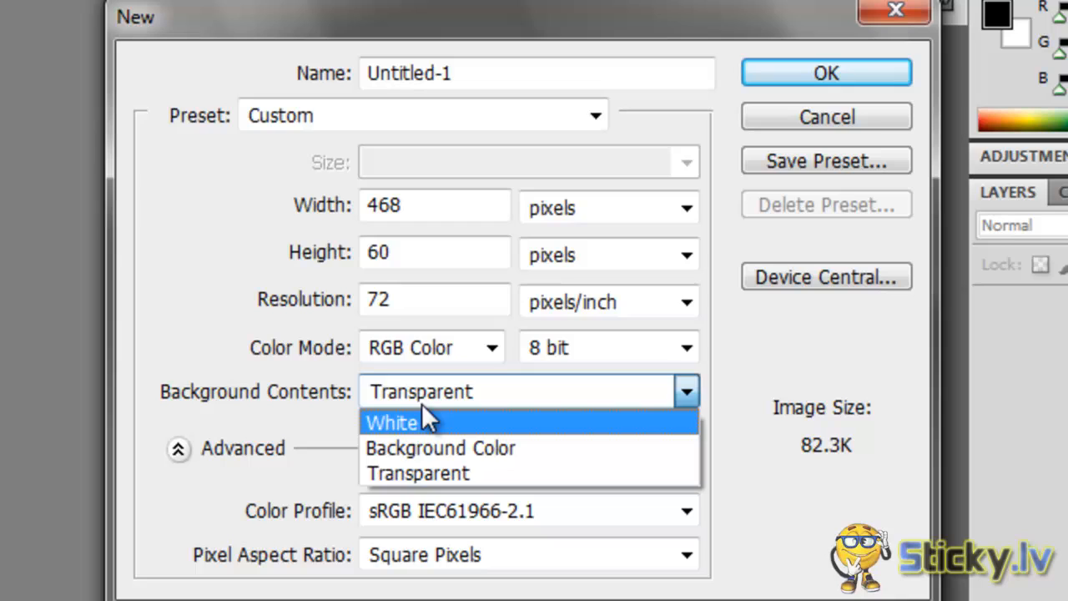
pyautogui.click(434, 473)
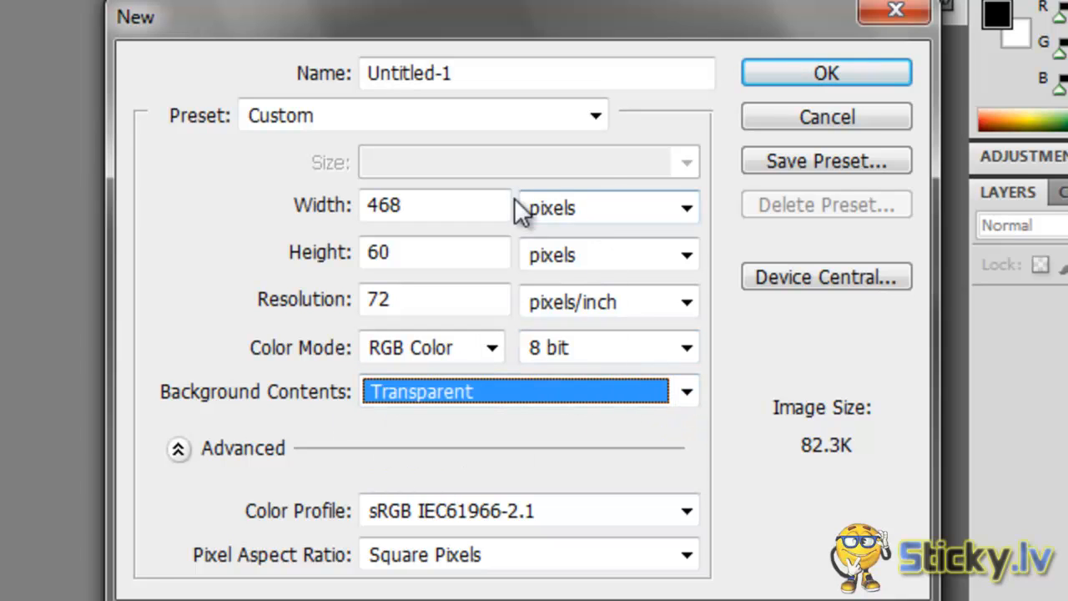
pyautogui.moveTo(489, 310); pyautogui.dragTo(356, 293)
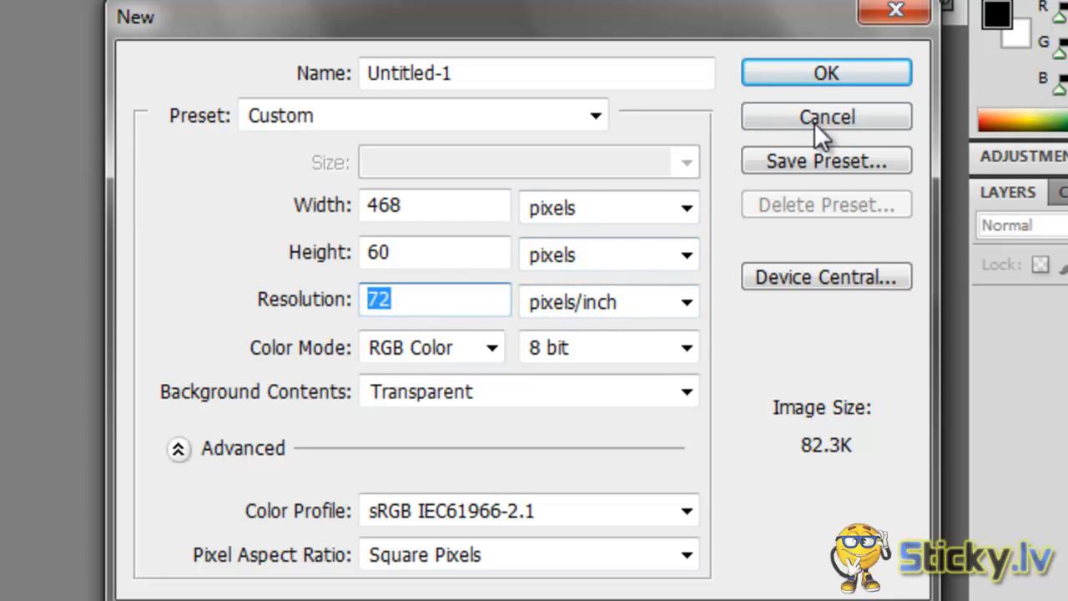
pyautogui.click(811, 75)
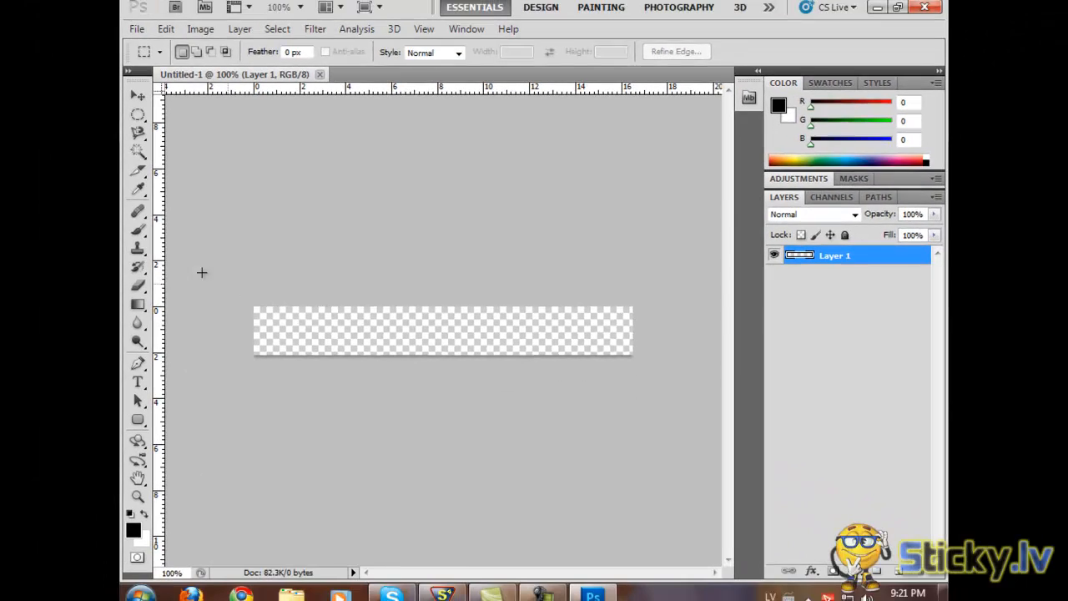
# - Paint the entire banner canvas black with the Brush tool, then switch to the Move tool
pyautogui.click(138, 230)
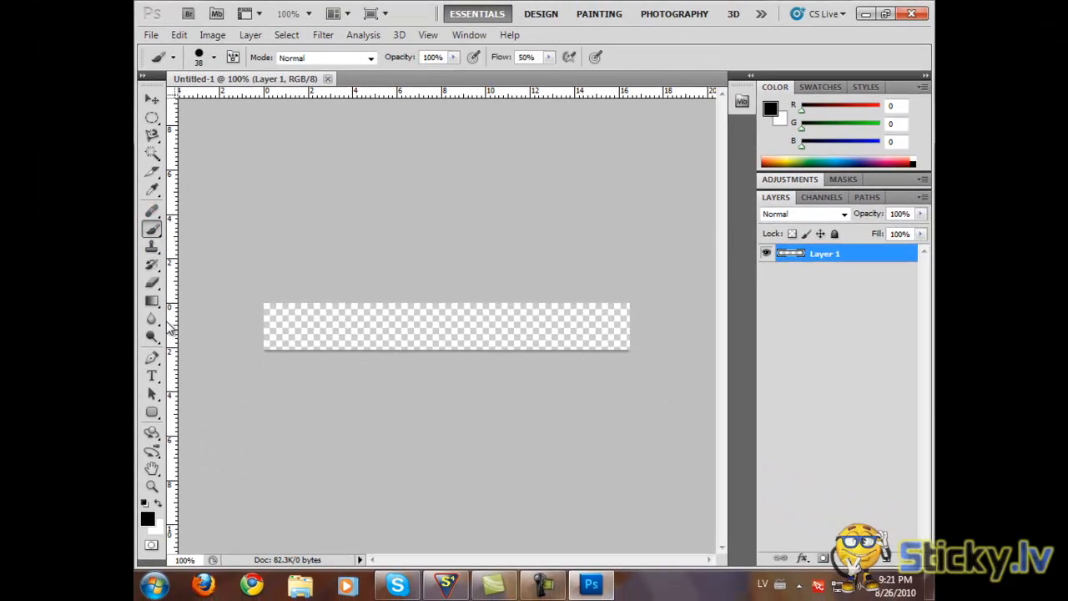
pyautogui.moveTo(233, 312)
pyautogui.mouseDown()
pyautogui.moveTo(584, 296)
pyautogui.moveTo(508, 301)
pyautogui.moveTo(494, 289)
pyautogui.moveTo(280, 324)
pyautogui.moveTo(232, 300)
pyautogui.moveTo(438, 346)
pyautogui.moveTo(248, 336)
pyautogui.mouseUp()
pyautogui.click(152, 99)
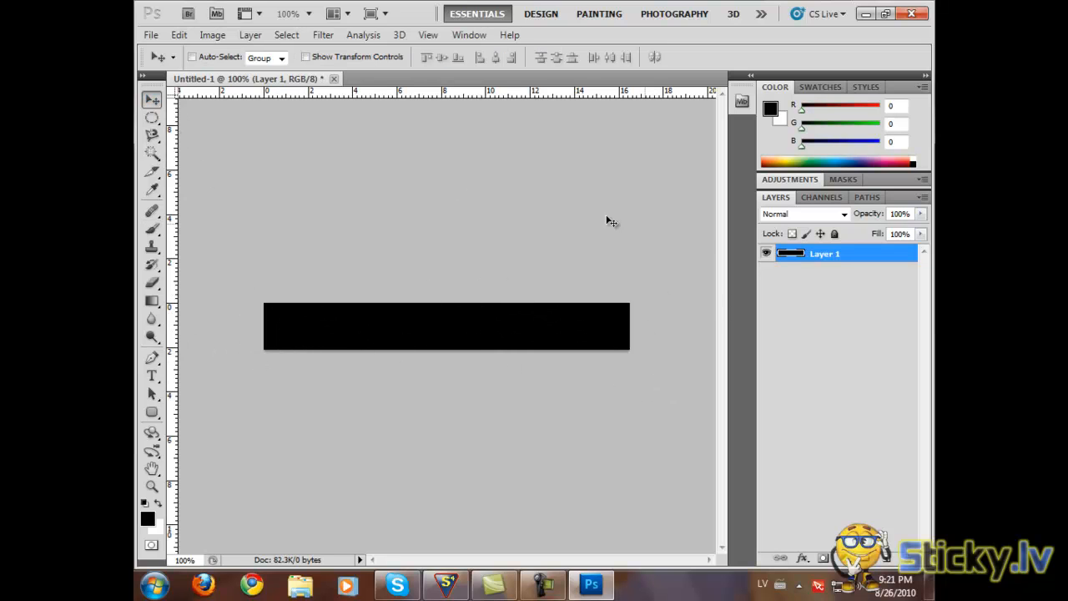
# - Enable a Gradient Overlay in the black layer's blending options and show its settings
pyautogui.rightClick(783, 256)
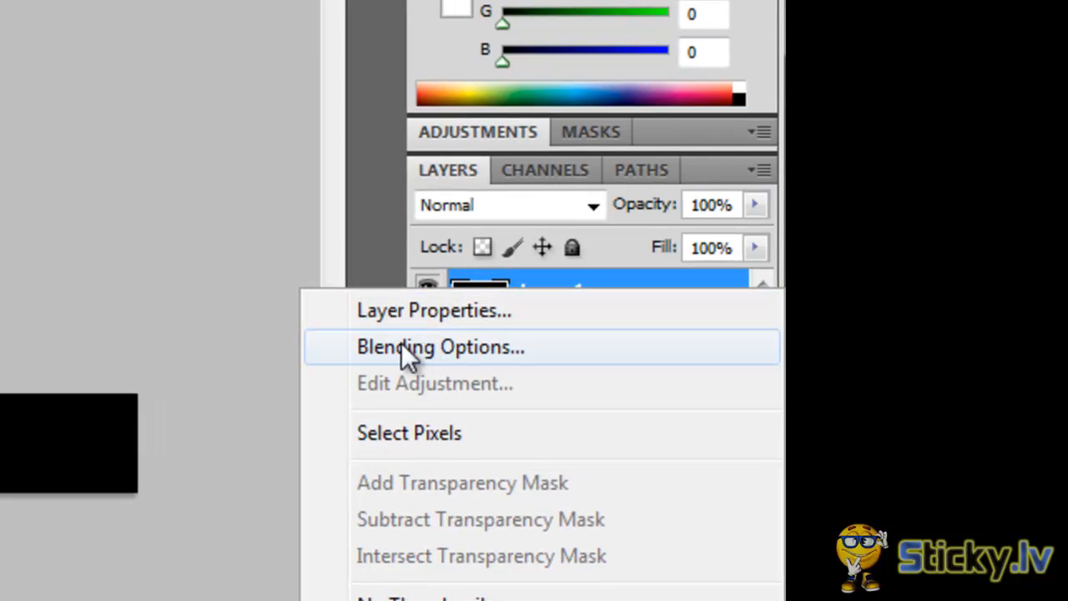
pyautogui.click(701, 297)
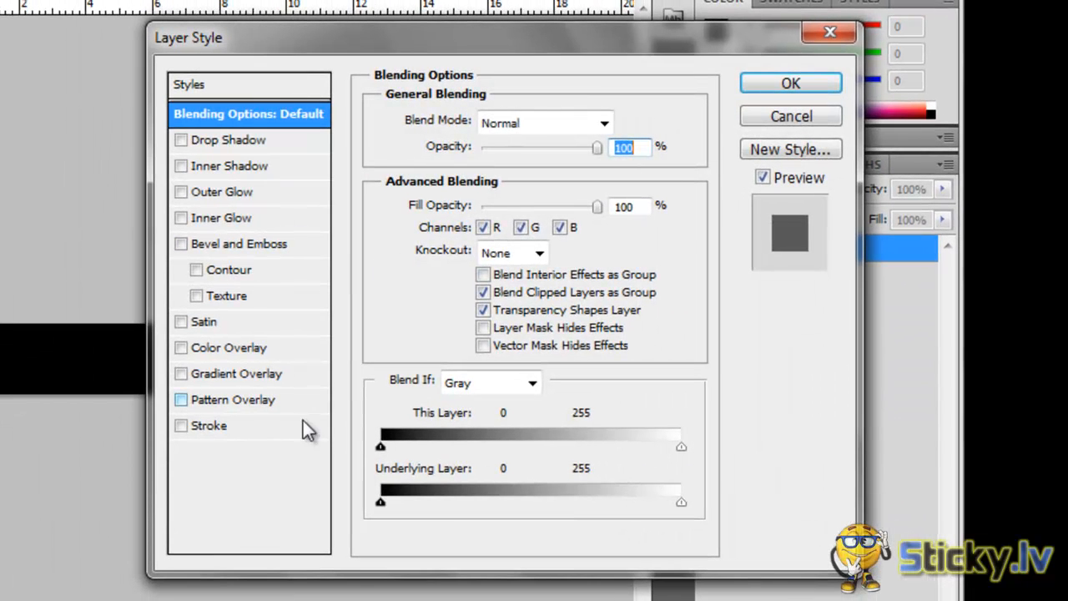
pyautogui.click(181, 374)
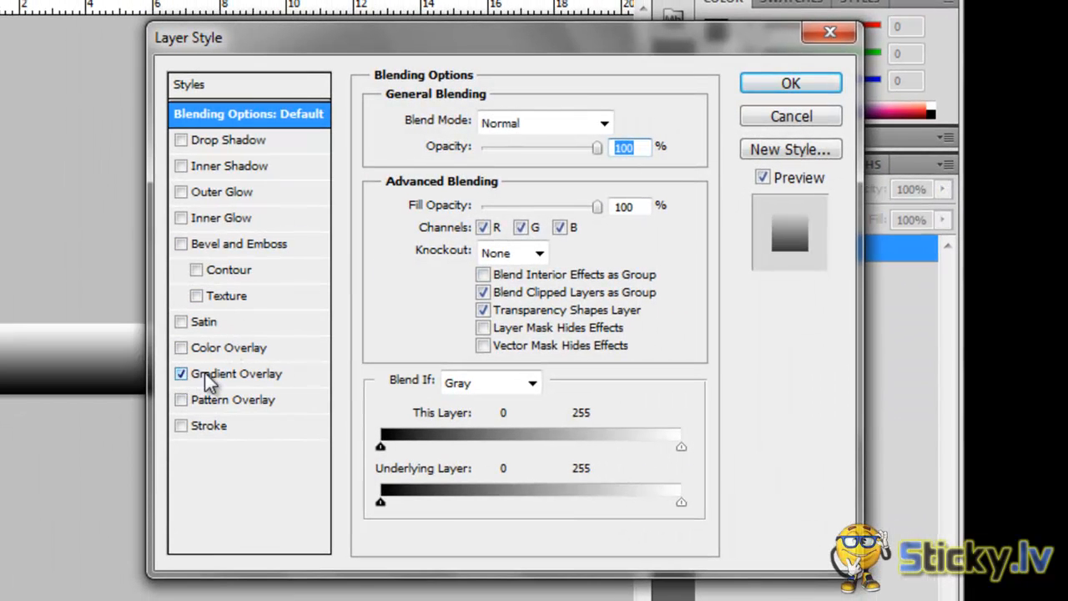
pyautogui.click(204, 372)
# - Set the overlay gradient's starting color stop at 0% to dark green #0f8709
pyautogui.click(572, 175)
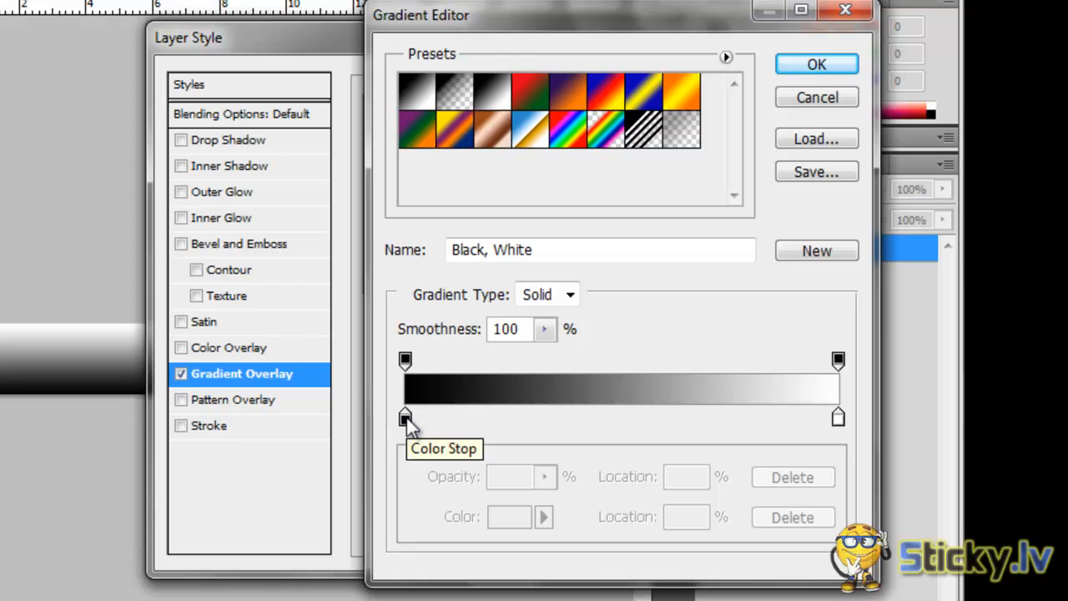
pyautogui.click(406, 417)
pyautogui.doubleClick(406, 417)
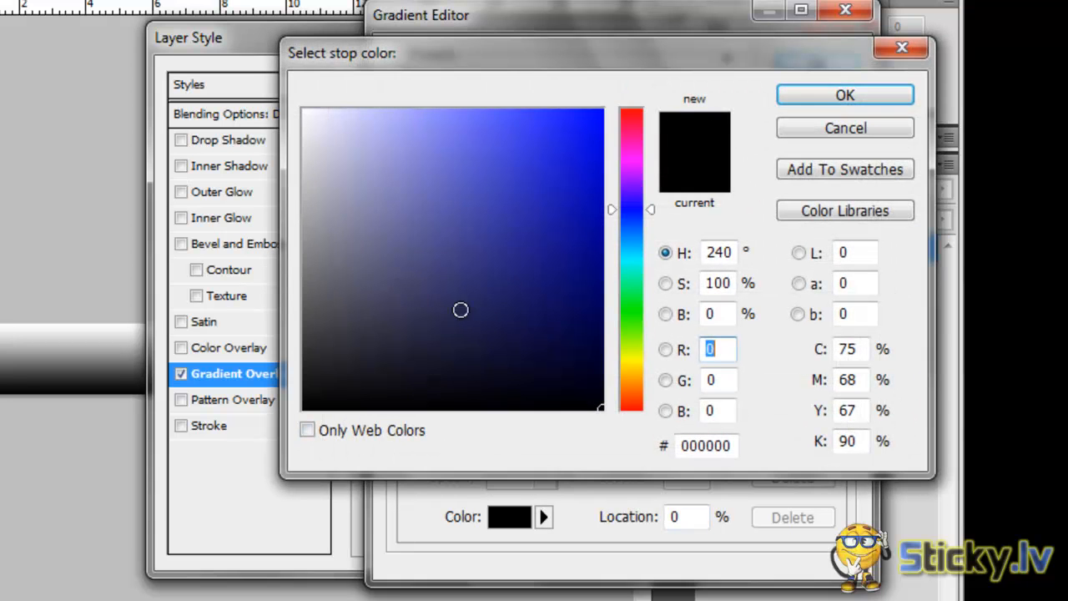
pyautogui.click(624, 312)
pyautogui.click(522, 207)
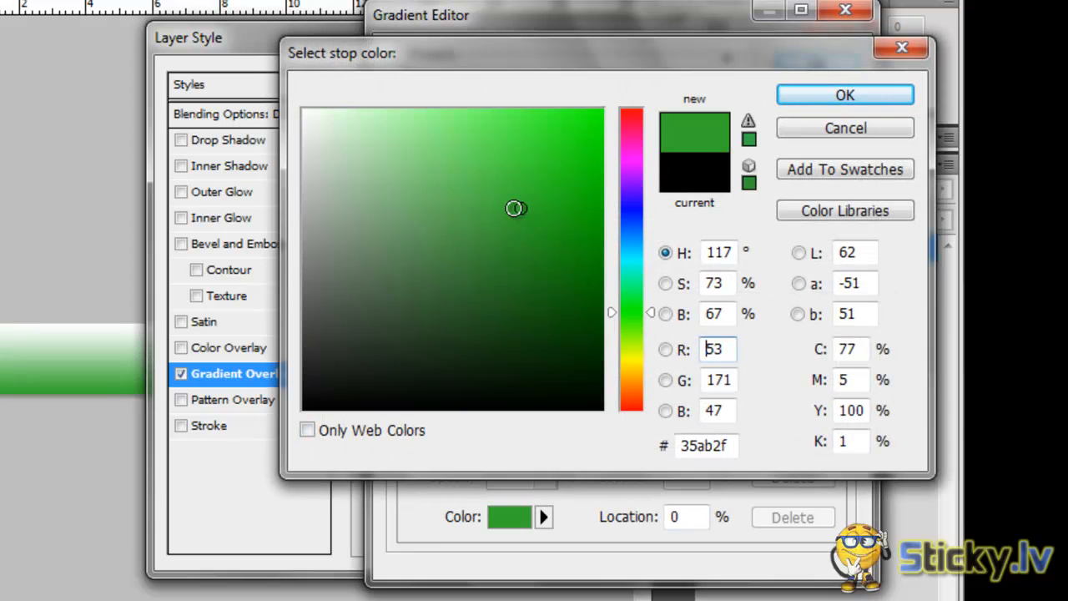
pyautogui.click(464, 205)
pyautogui.click(456, 173)
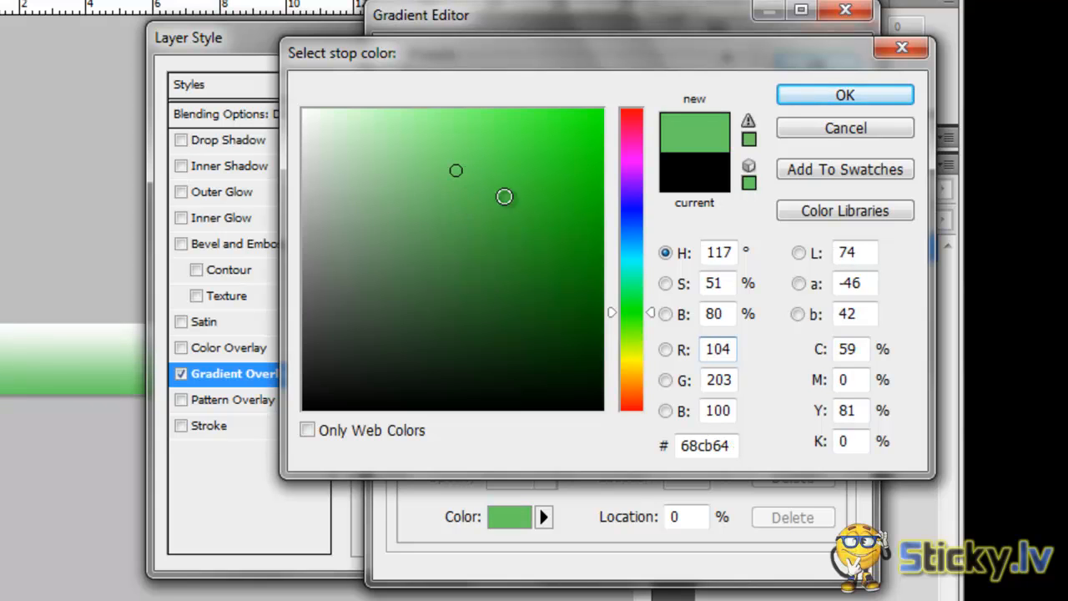
pyautogui.click(583, 251)
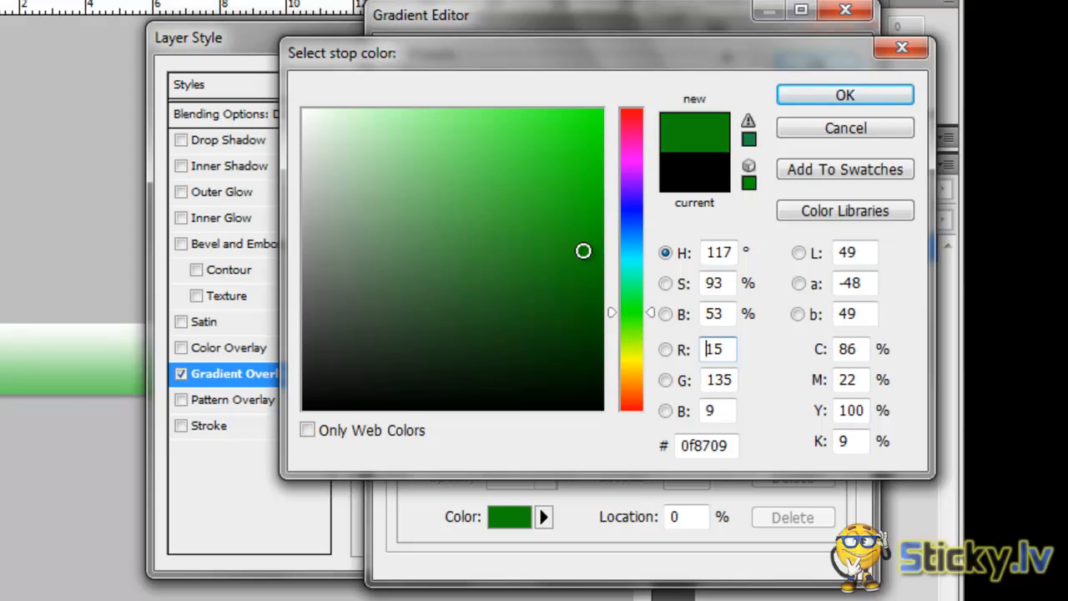
pyautogui.click(845, 95)
# - Set the gradient's end color stop at 100% to light green #b7fbbf and accept the gradient
pyautogui.click(839, 418)
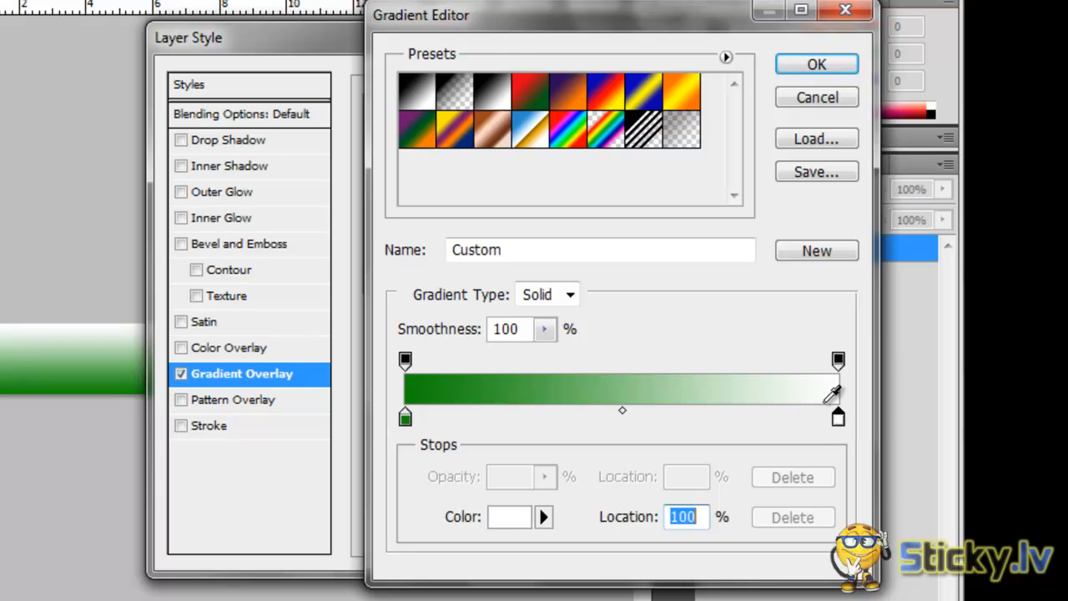
pyautogui.doubleClick(839, 419)
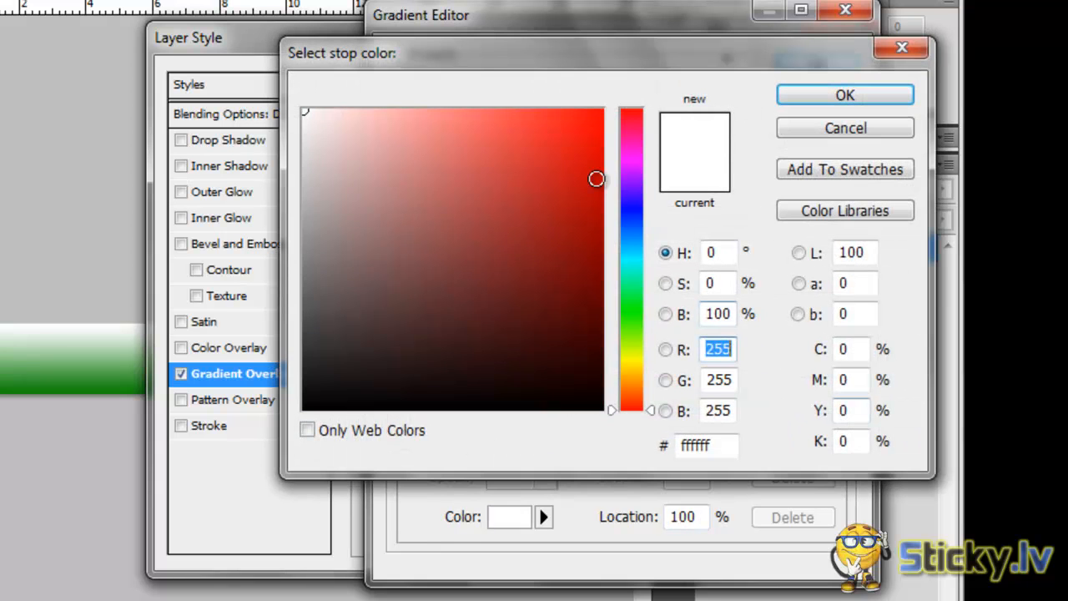
pyautogui.click(638, 303)
pyautogui.click(448, 129)
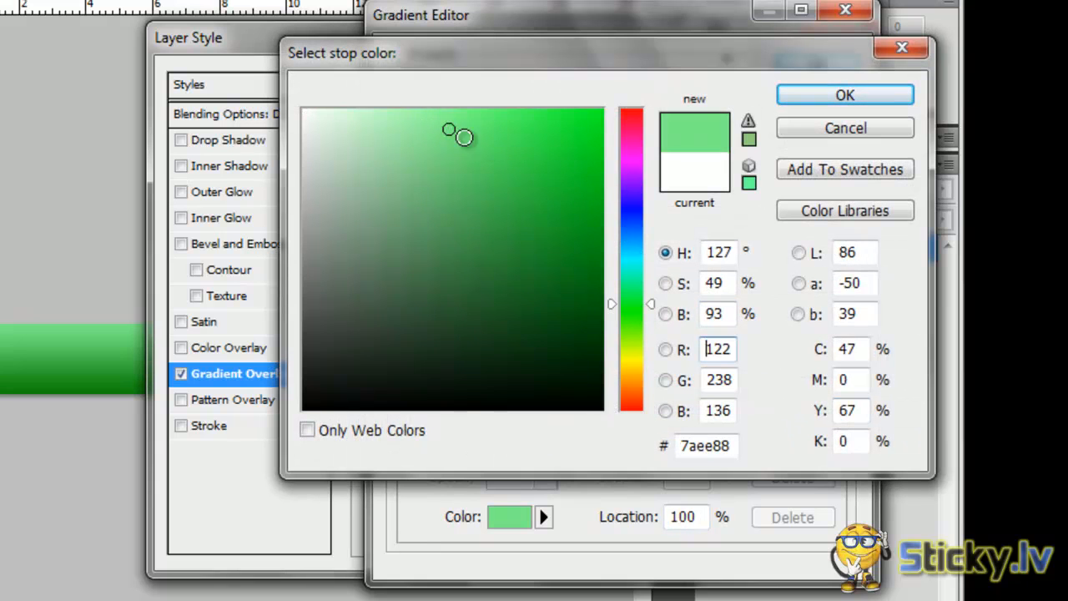
pyautogui.moveTo(464, 136)
pyautogui.mouseDown()
pyautogui.moveTo(532, 176)
pyautogui.moveTo(551, 242)
pyautogui.mouseUp()
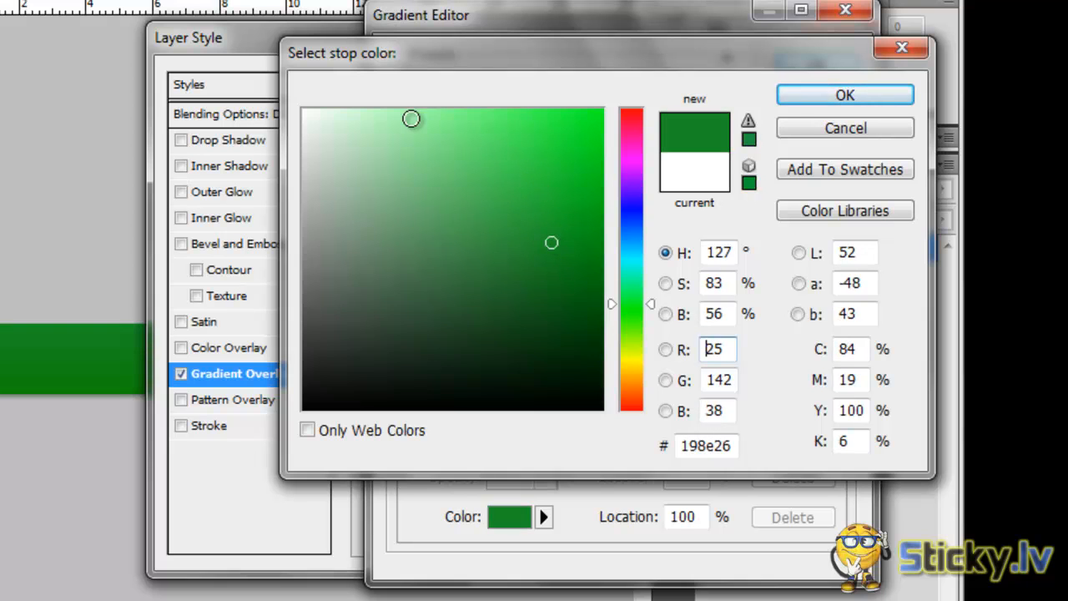
pyautogui.click(383, 113)
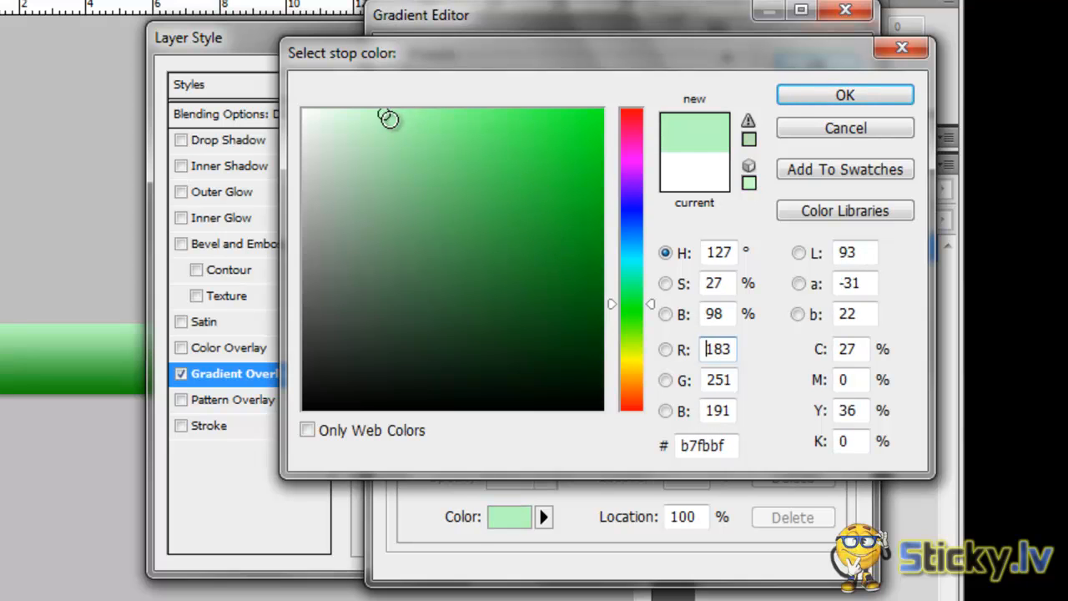
pyautogui.click(871, 101)
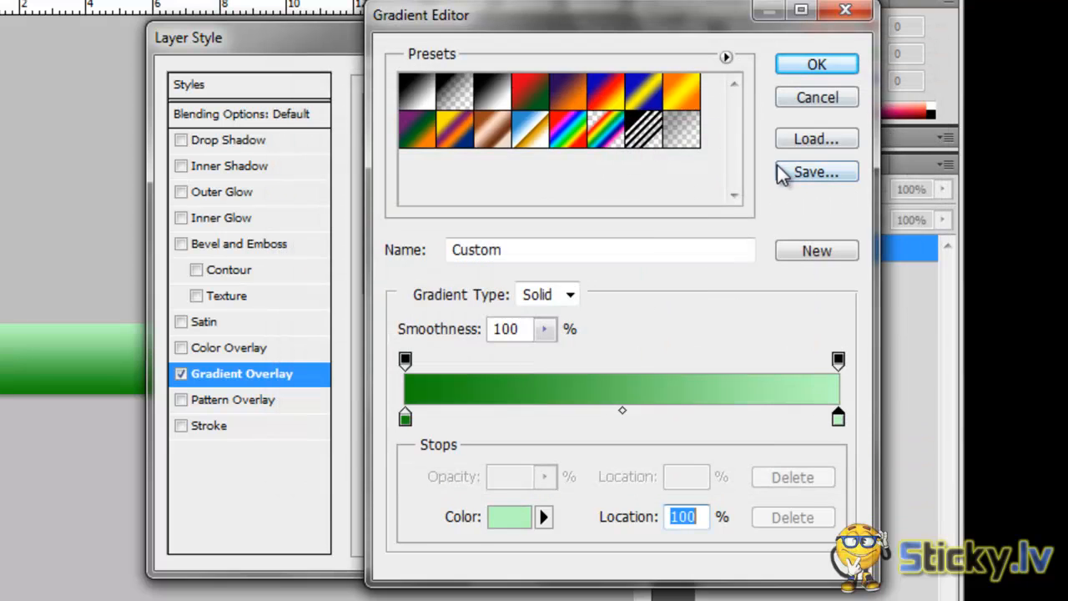
pyautogui.click(816, 67)
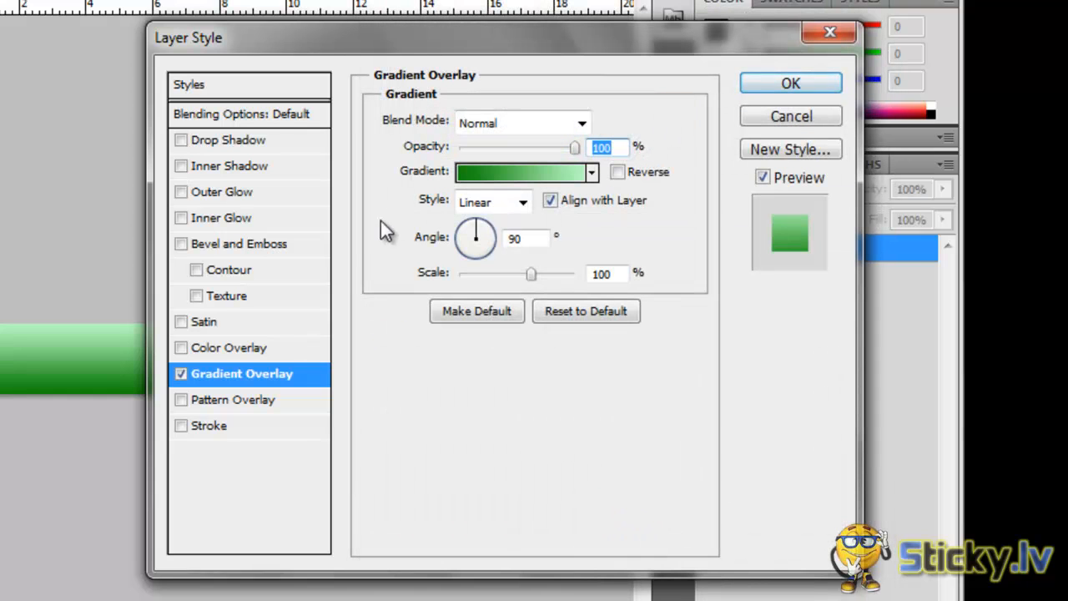
# - Try the Bevel and Emboss, Inner Shadow and Drop Shadow effects on the banner, switching each one off again
pyautogui.click(181, 244)
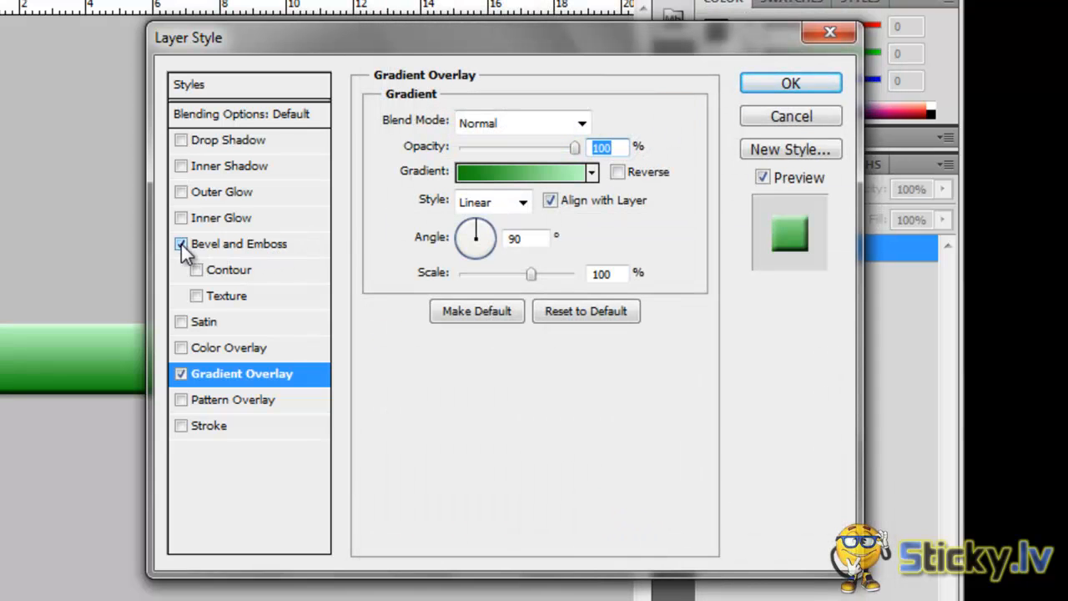
pyautogui.click(181, 244)
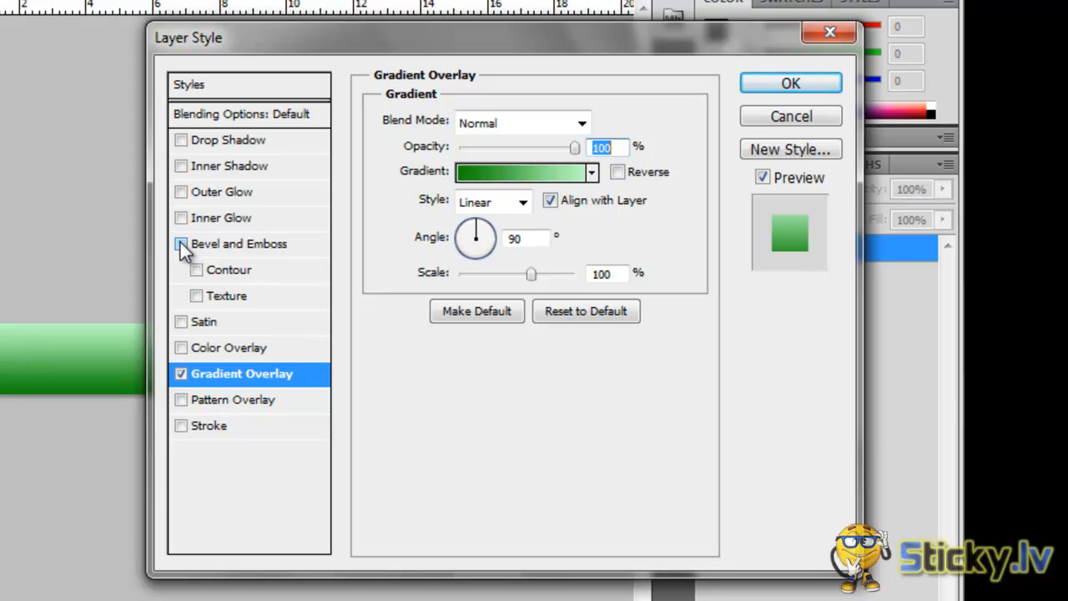
pyautogui.click(180, 168)
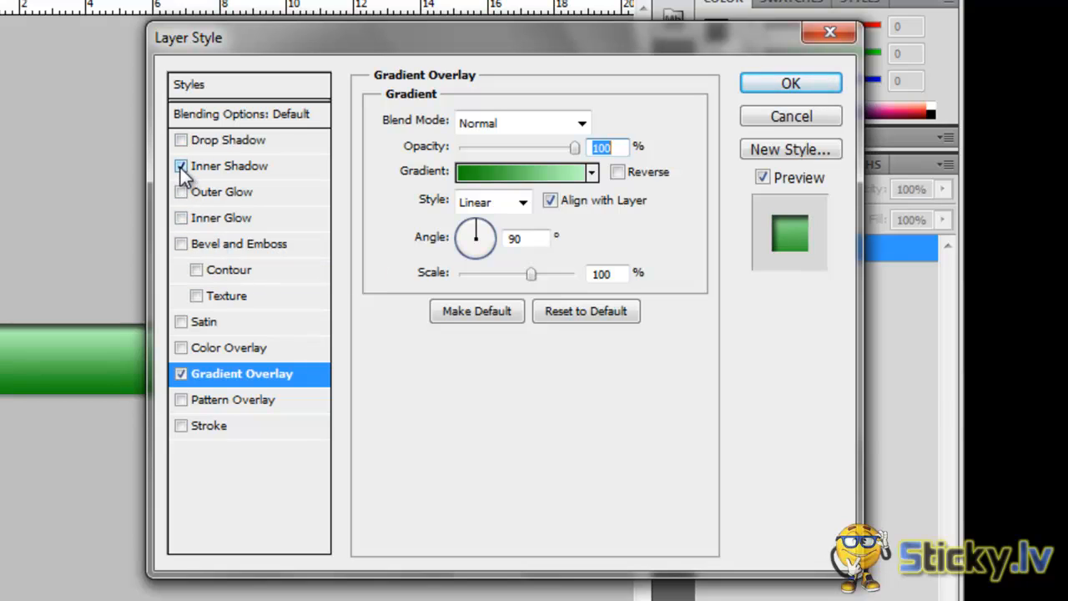
pyautogui.click(180, 167)
pyautogui.click(183, 139)
pyautogui.click(184, 140)
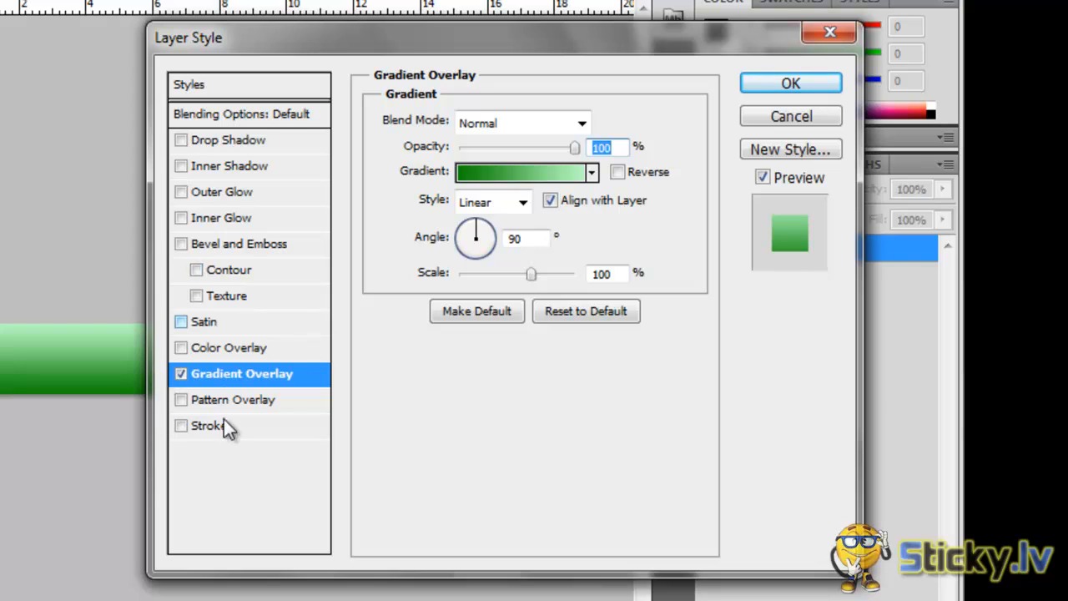
# - Add a 1 px black stroke to the banner layer, positioned inside
pyautogui.click(181, 426)
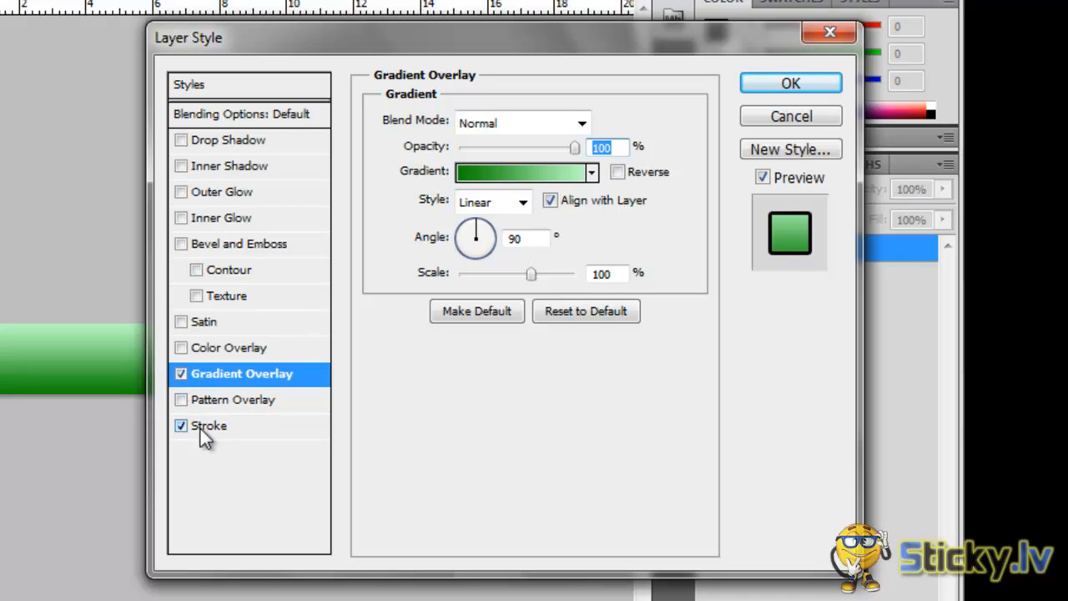
pyautogui.click(200, 429)
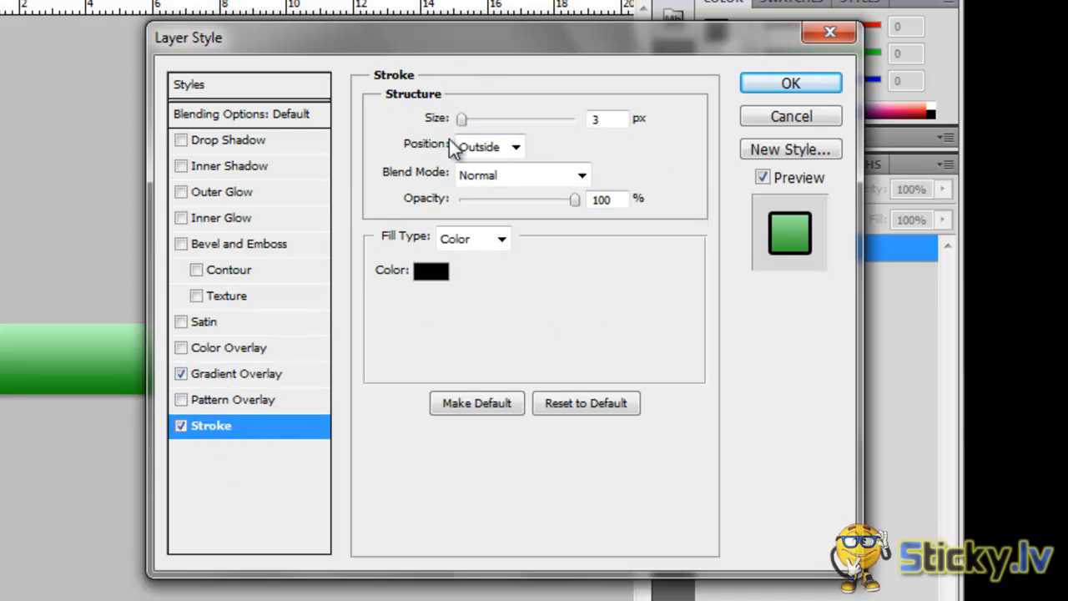
pyautogui.doubleClick(593, 120)
pyautogui.write('1')
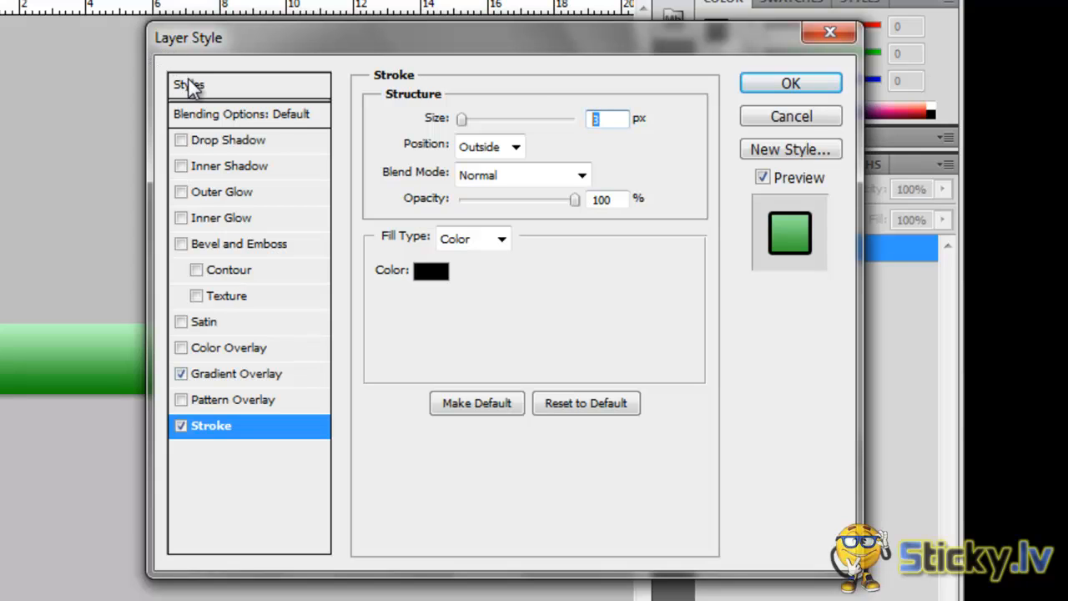
pyautogui.click(508, 152)
pyautogui.click(508, 191)
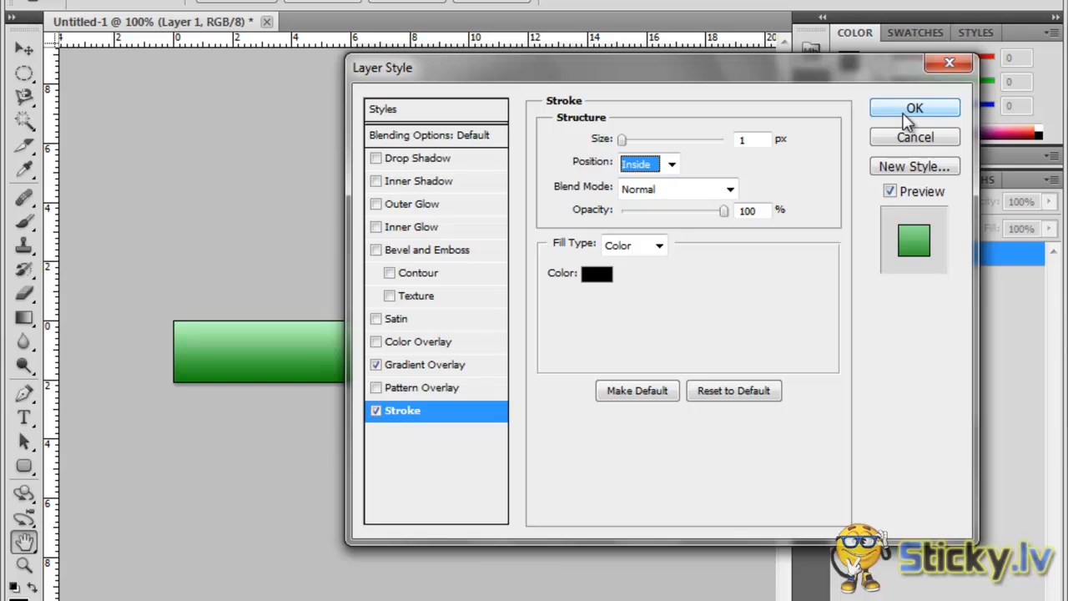
# - Accept the banner's layer style and create a new transparent document 3 pixels wide and 3 pixels high
pyautogui.click(906, 114)
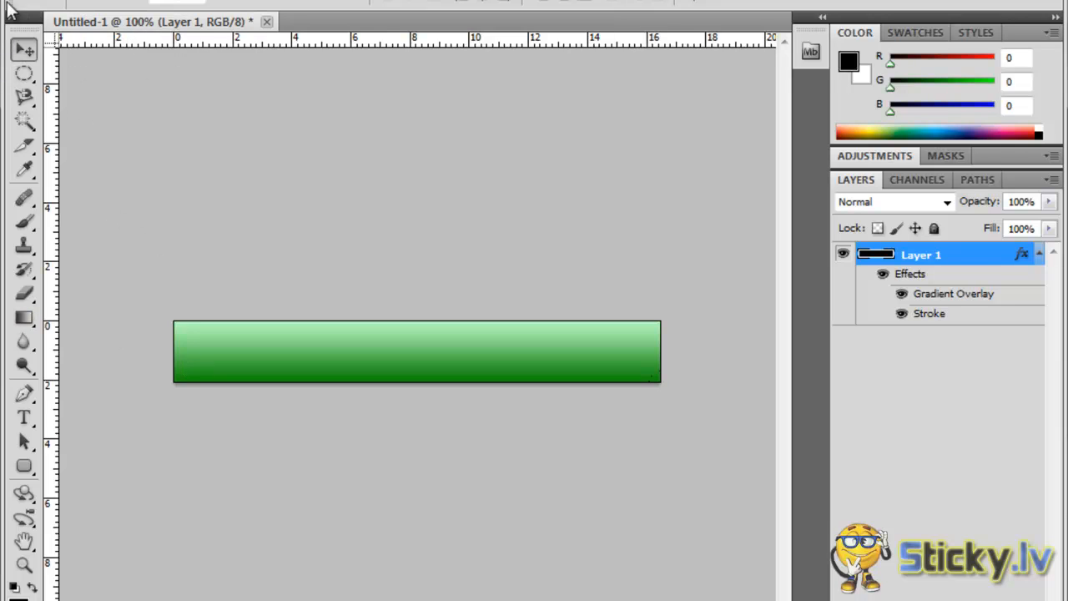
pyautogui.click(18, 0)
pyautogui.click(46, 0)
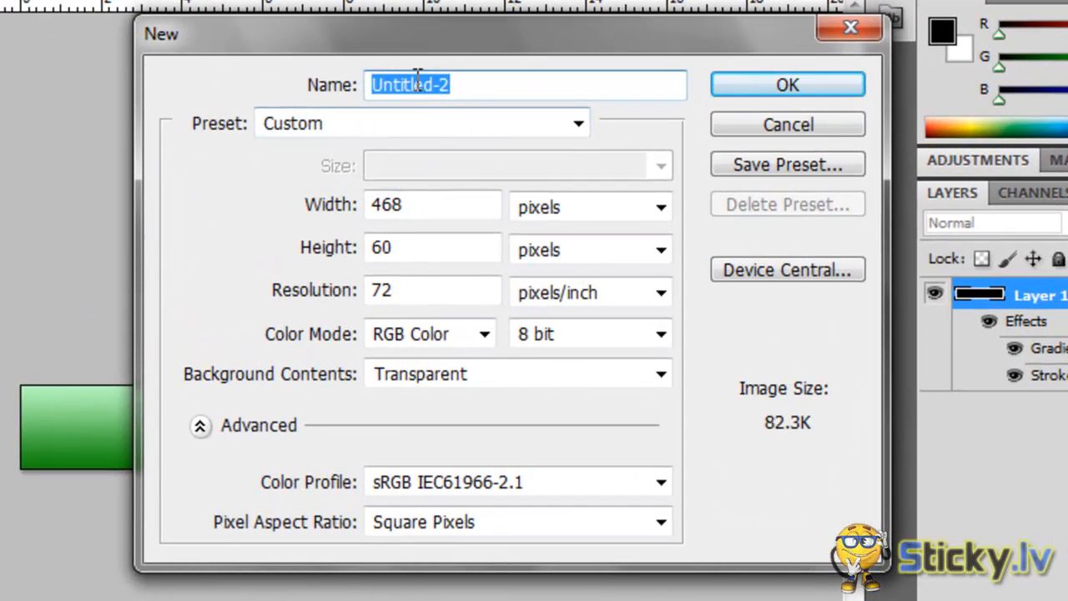
pyautogui.doubleClick(461, 200)
pyautogui.write('3')
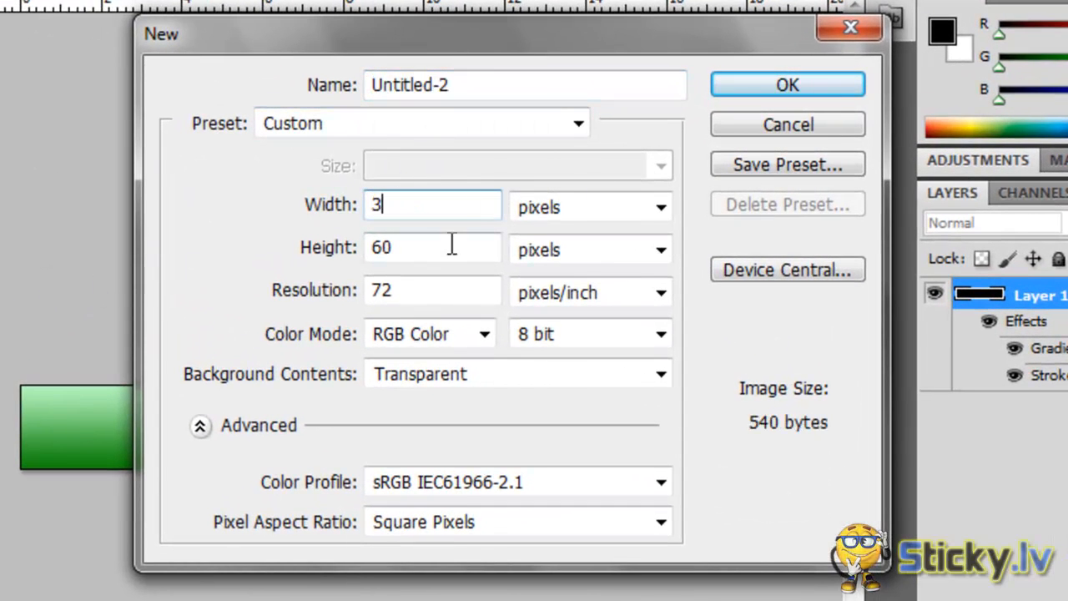
pyautogui.doubleClick(451, 243)
pyautogui.write('3')
pyautogui.click(782, 86)
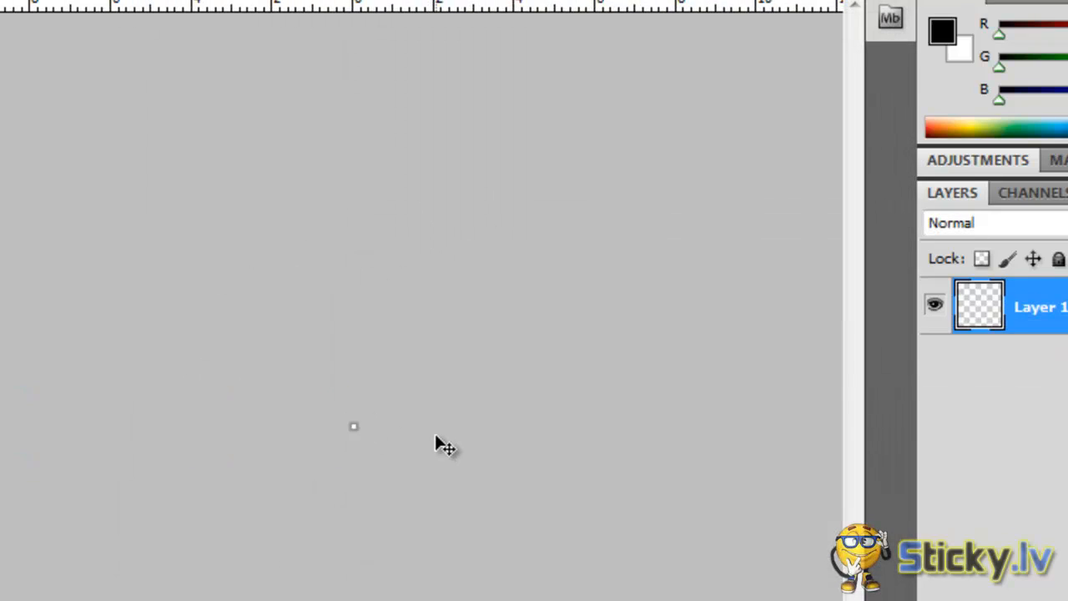
# - Draw three black pixels with the 1 px Pencil tool diagonally from the canvas's bottom-left corner to its top-right corner
pyautogui.hotkey('ctrl', '+')
pyautogui.hotkey('ctrl', '+')
pyautogui.hotkey('ctrl', '+')
pyautogui.hotkey('ctrl', '+')
pyautogui.hotkey('ctrl', '+')
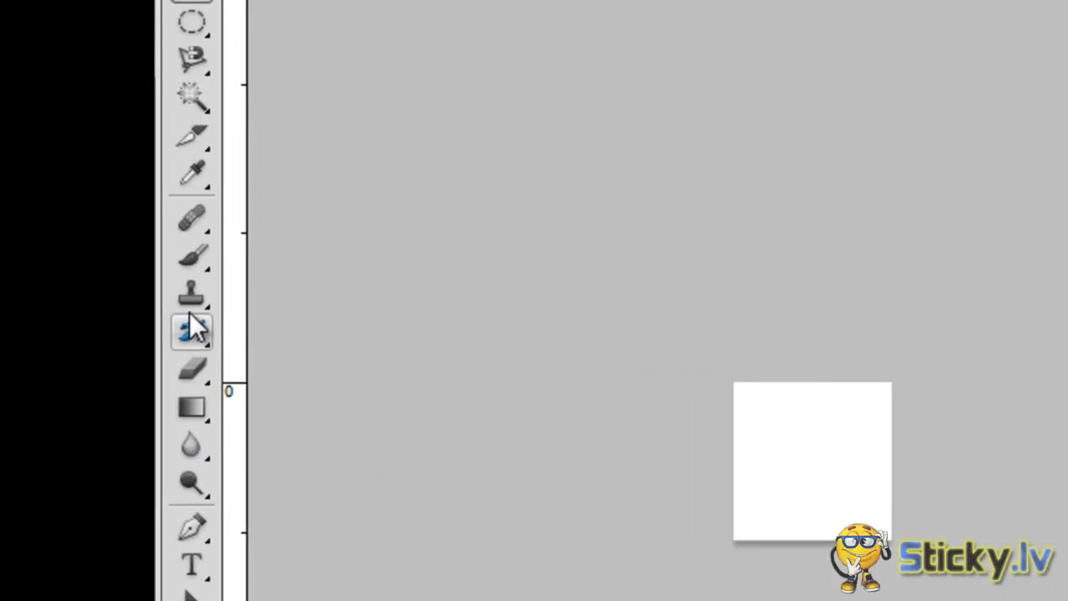
pyautogui.click(205, 250)
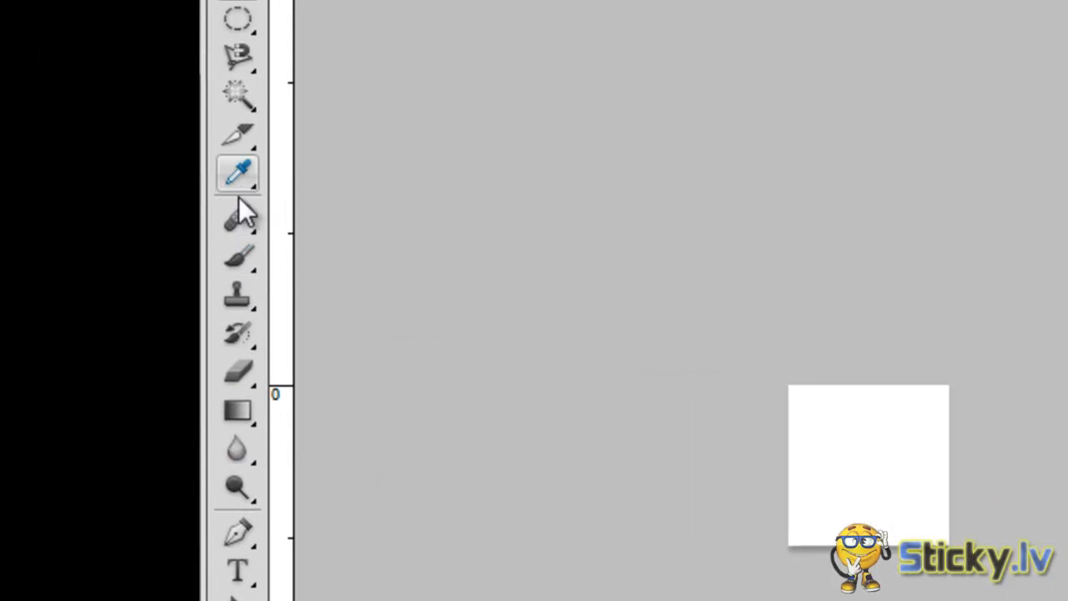
pyautogui.rightClick(240, 256)
pyautogui.click(337, 284)
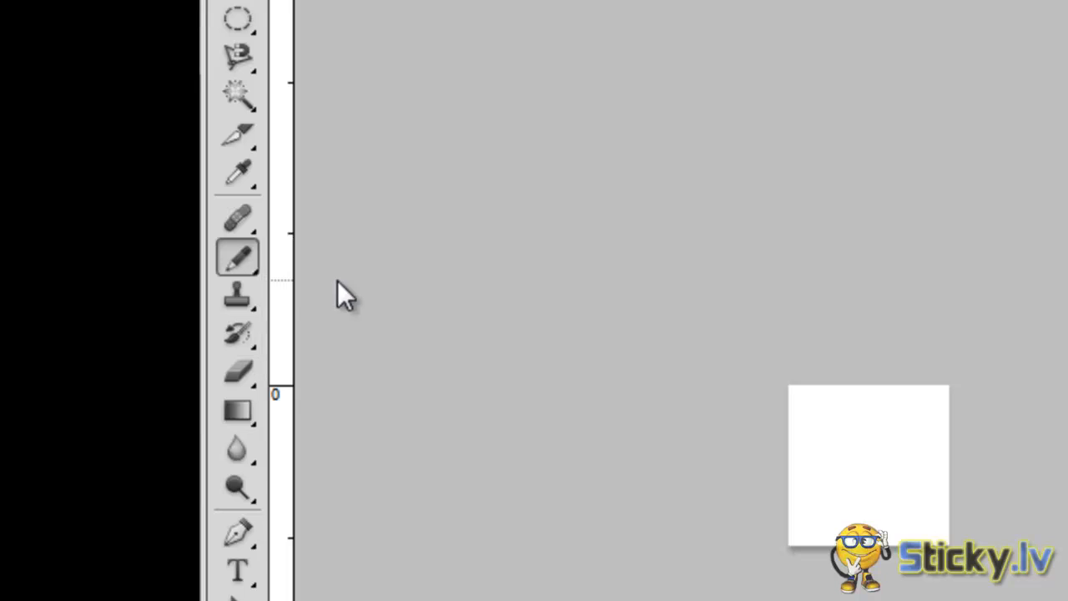
pyautogui.rightClick(239, 258)
pyautogui.click(343, 285)
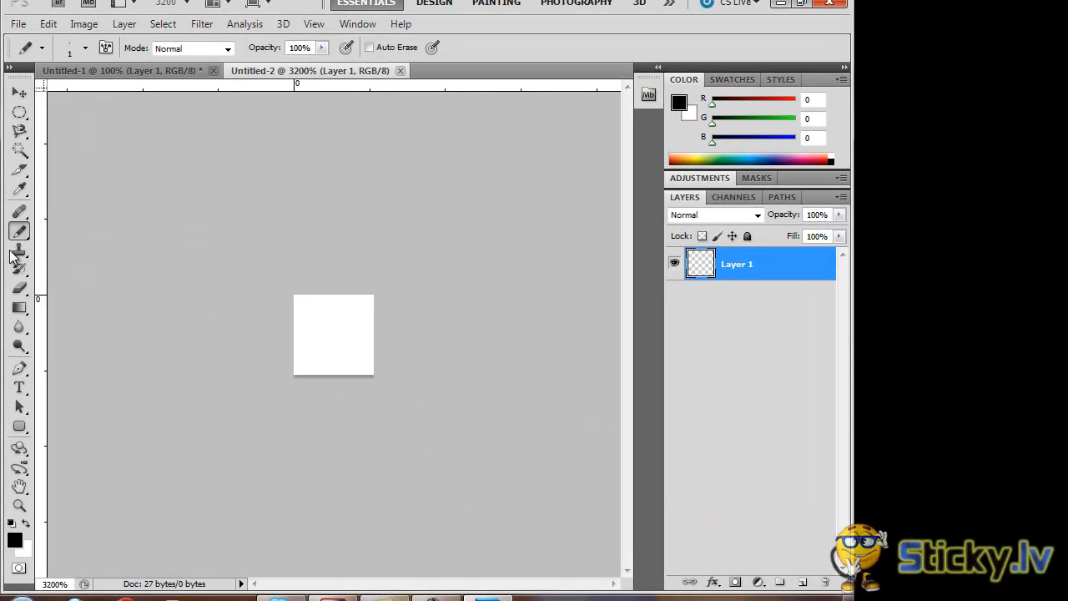
pyautogui.click(307, 362)
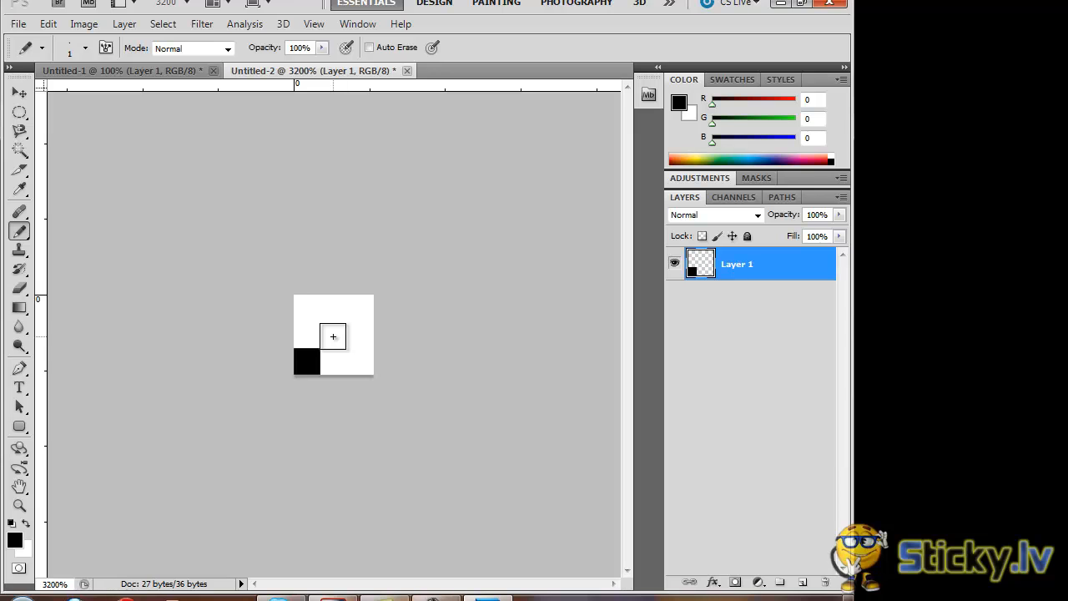
pyautogui.click(332, 336)
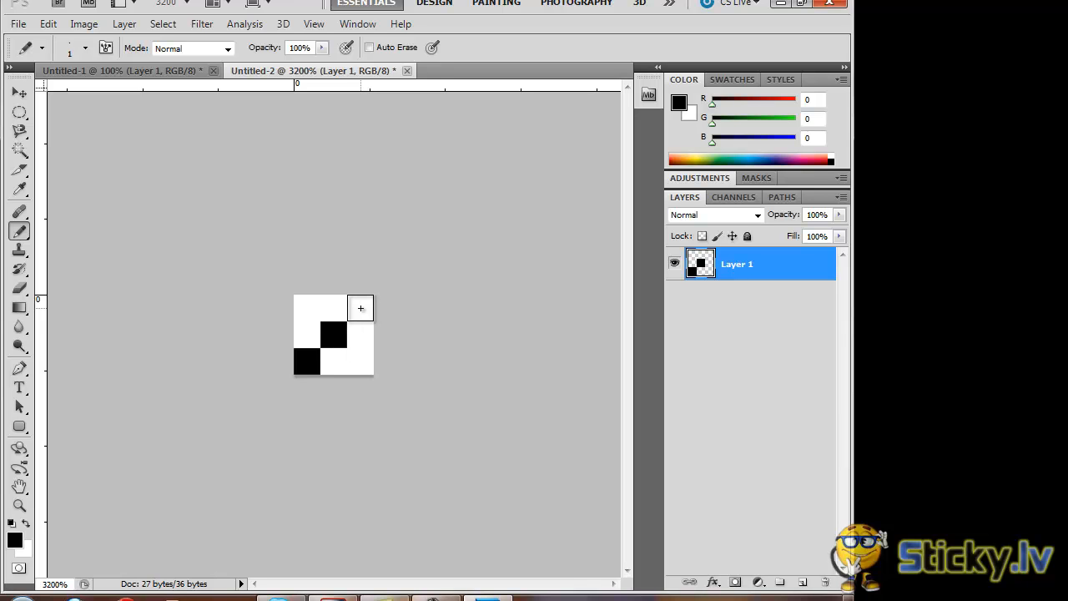
pyautogui.click(360, 308)
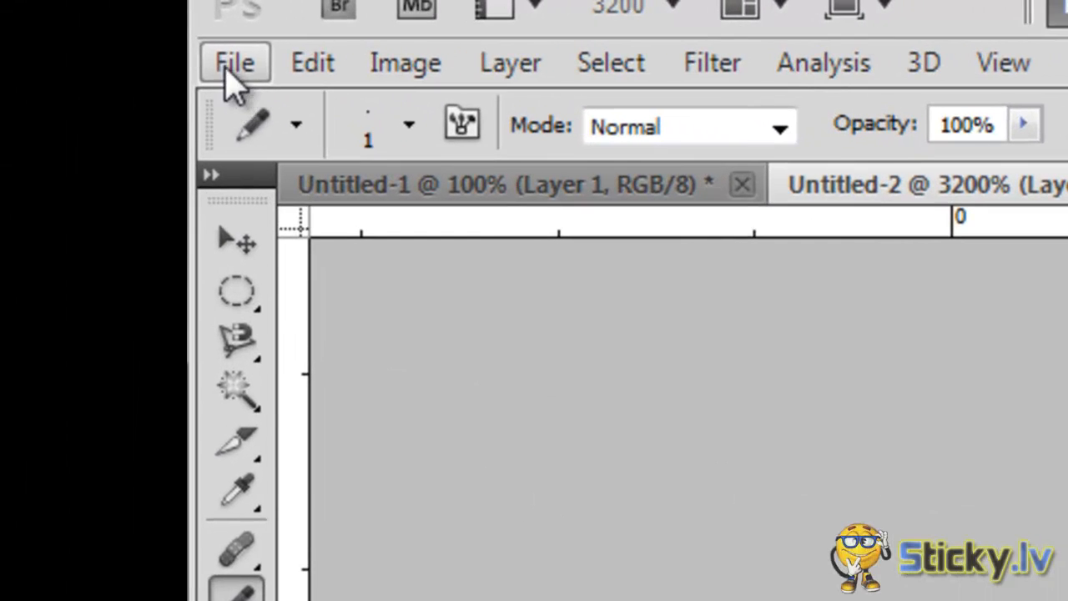
# - Define the diagonal pixels as a pattern named Lines Right and close the small document without saving it
pyautogui.click(235, 66)
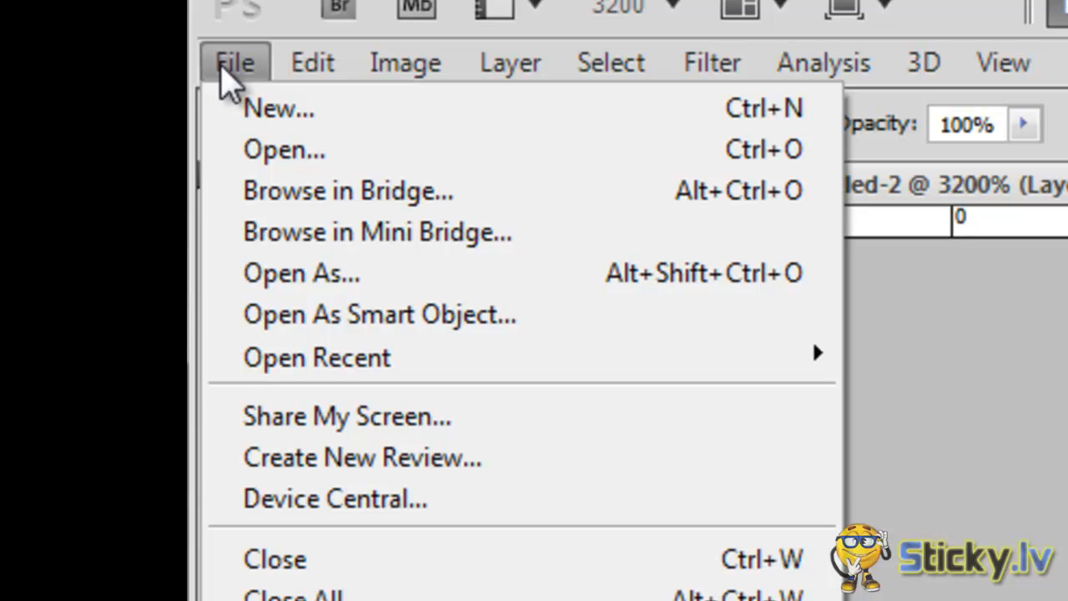
pyautogui.moveTo(312, 63)
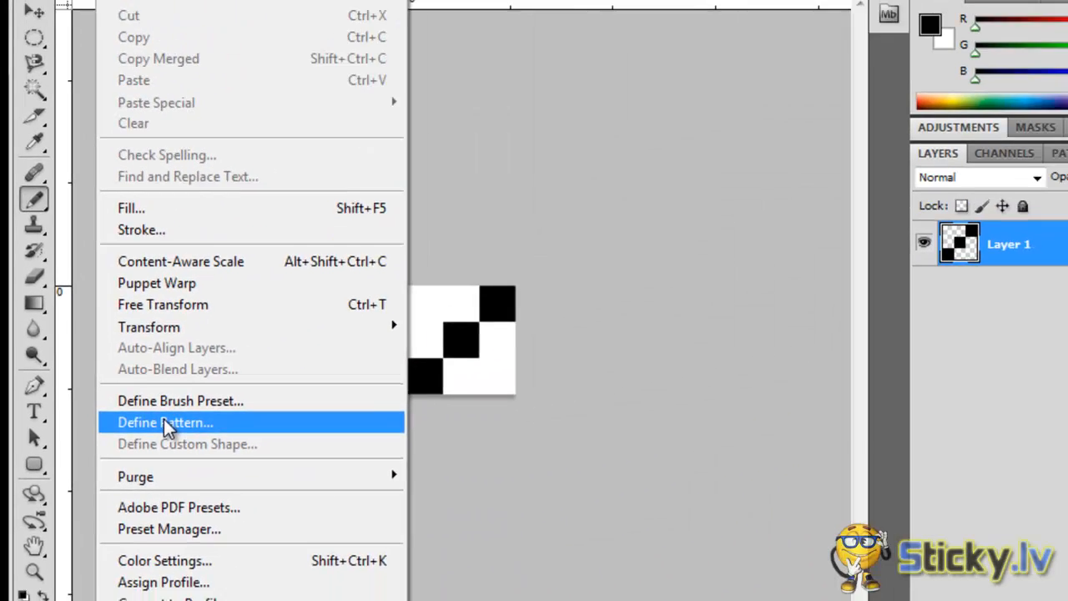
pyautogui.click(354, 375)
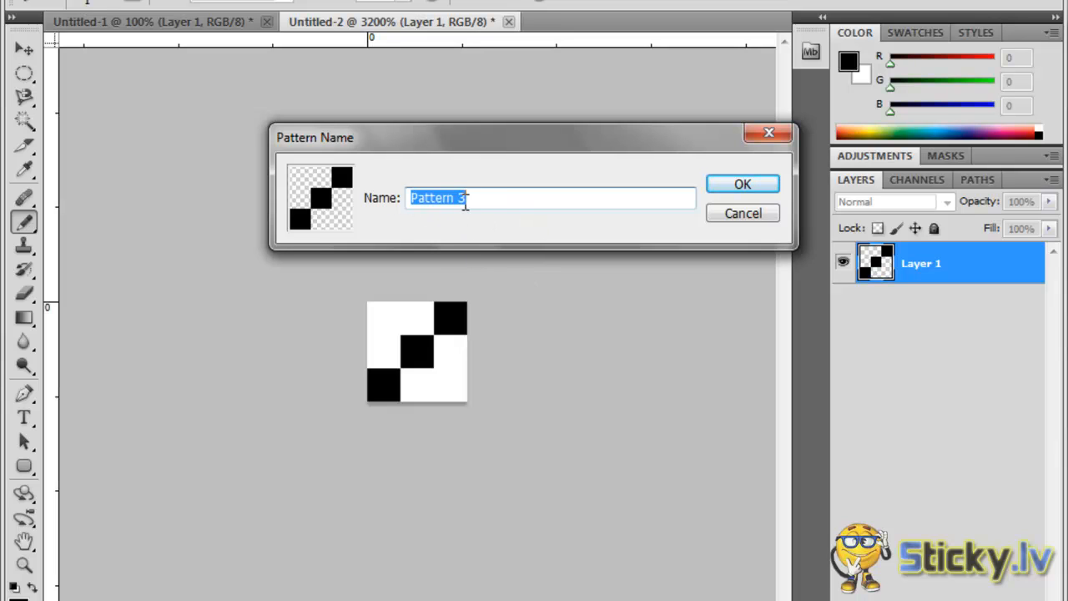
pyautogui.press('BackSpace')
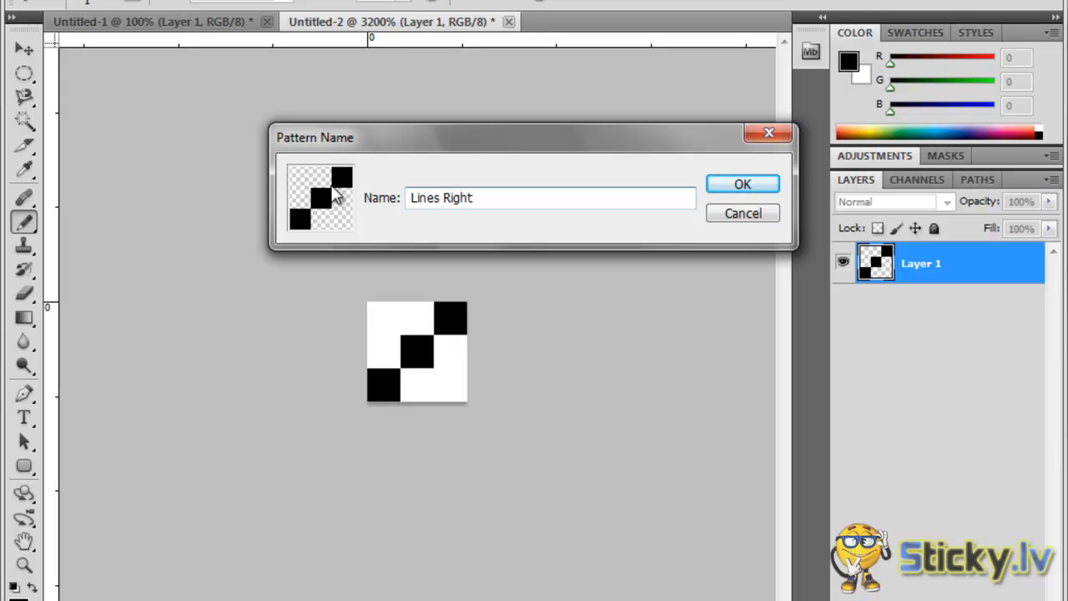
pyautogui.click(732, 187)
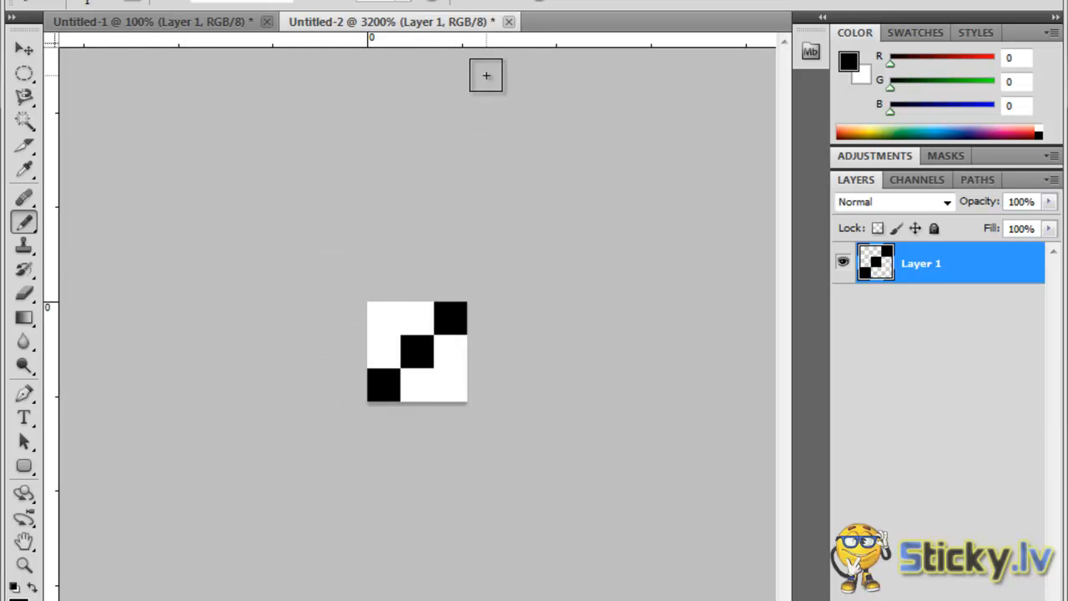
pyautogui.click(508, 21)
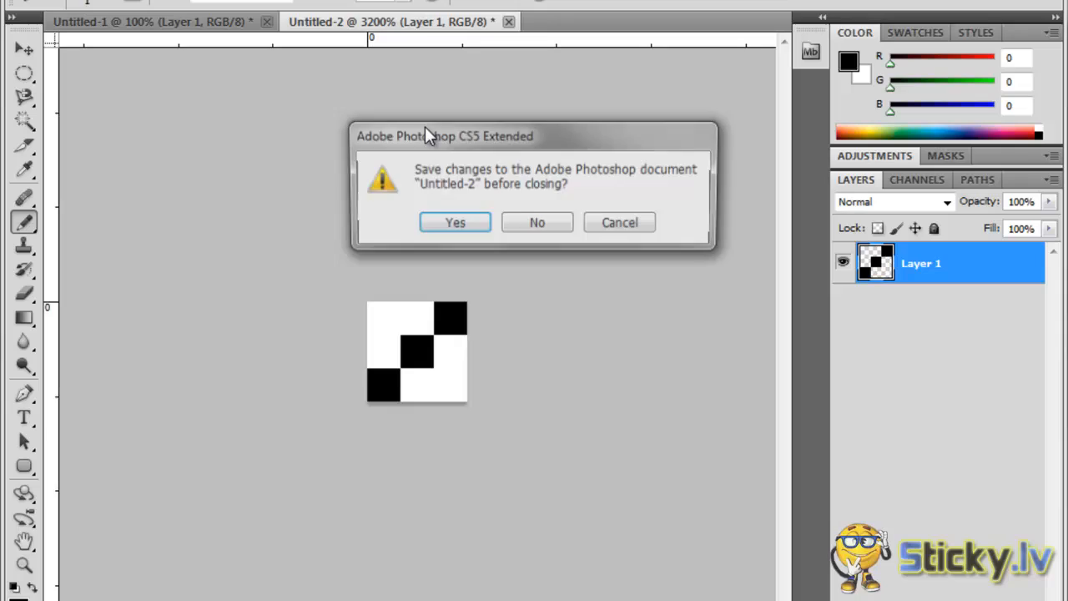
pyautogui.click(539, 222)
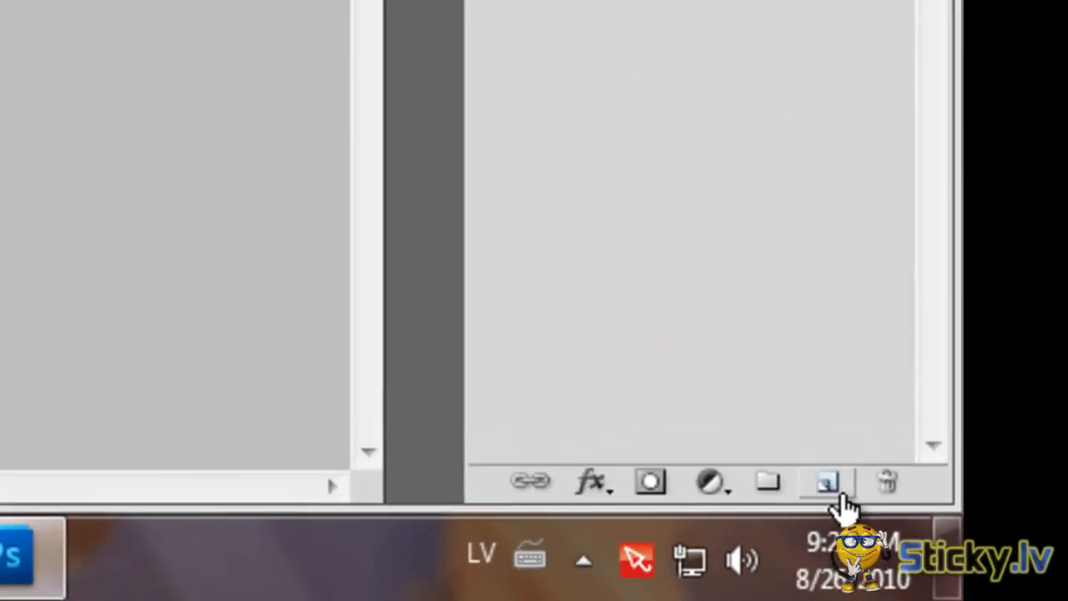
# - Add a new layer to the banner and create a pattern fill layer from it using the Lines Right pattern at 100% scale
pyautogui.click(835, 484)
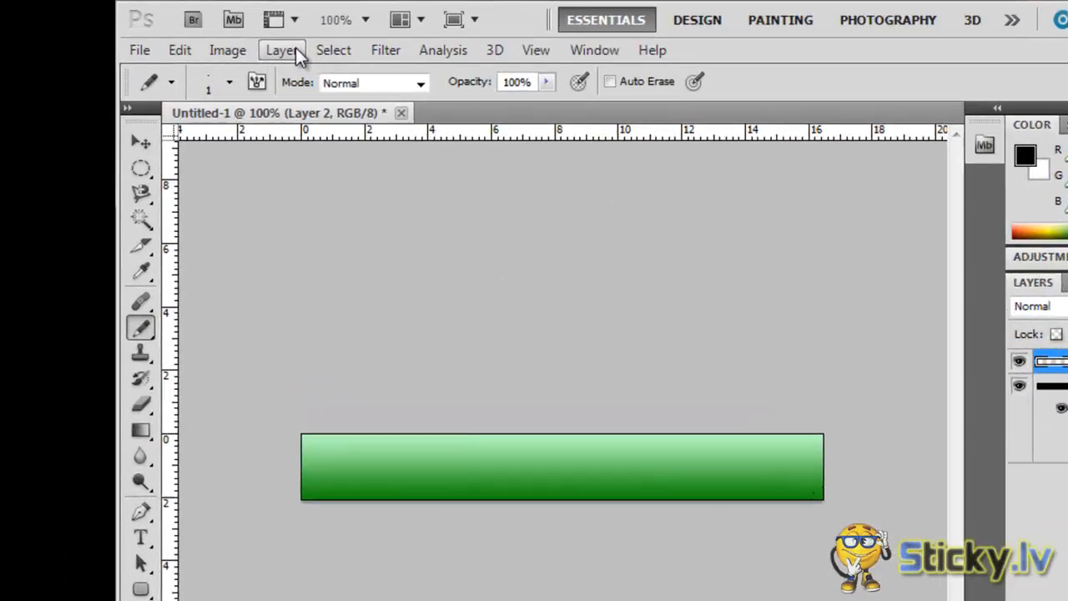
pyautogui.click(246, 35)
pyautogui.moveTo(579, 345)
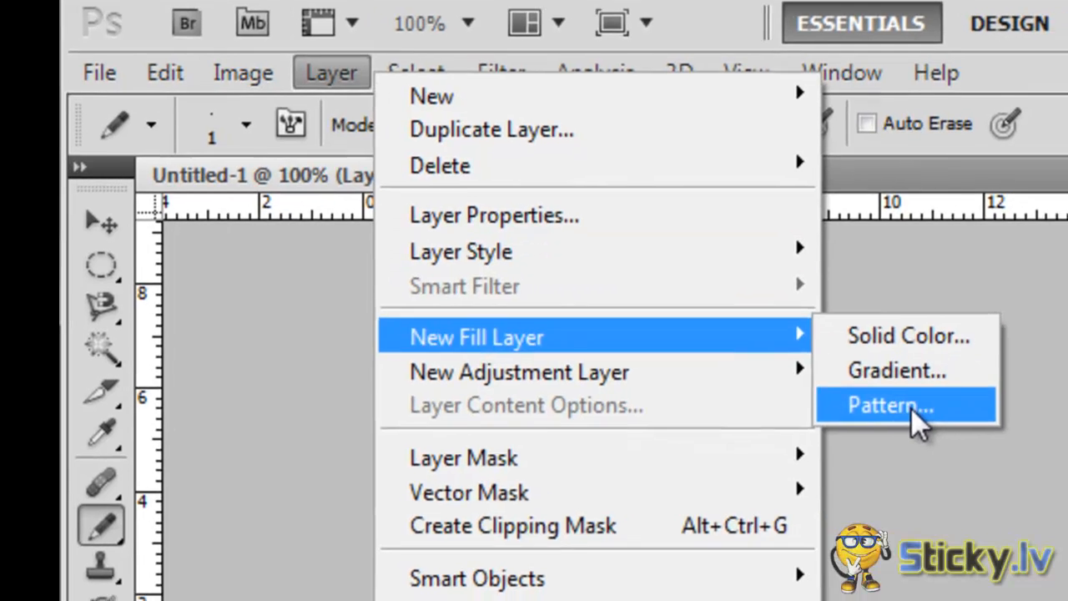
pyautogui.click(918, 413)
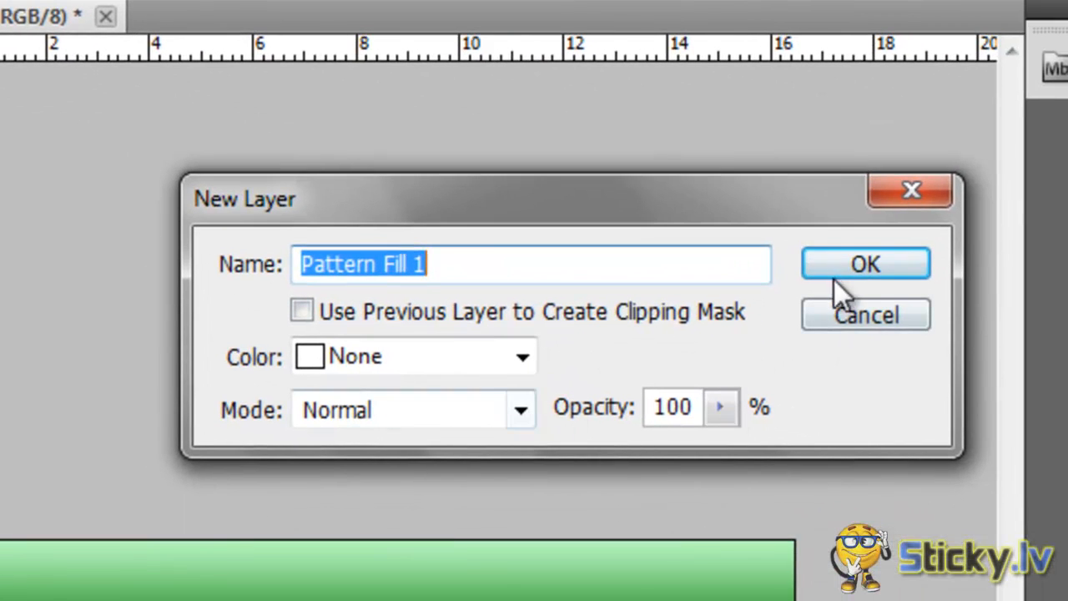
pyautogui.click(965, 301)
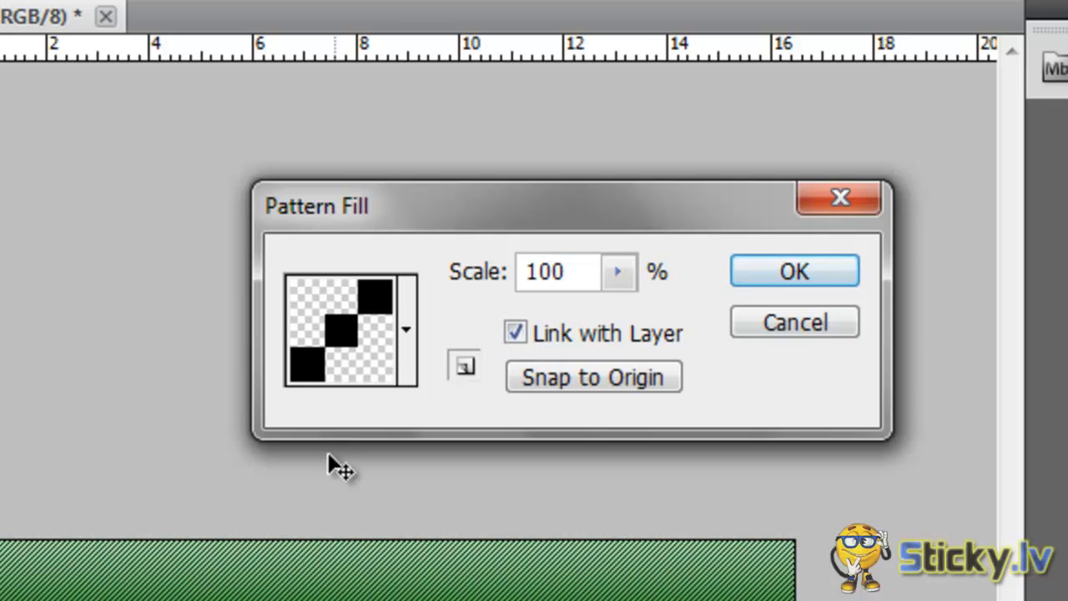
pyautogui.click(411, 332)
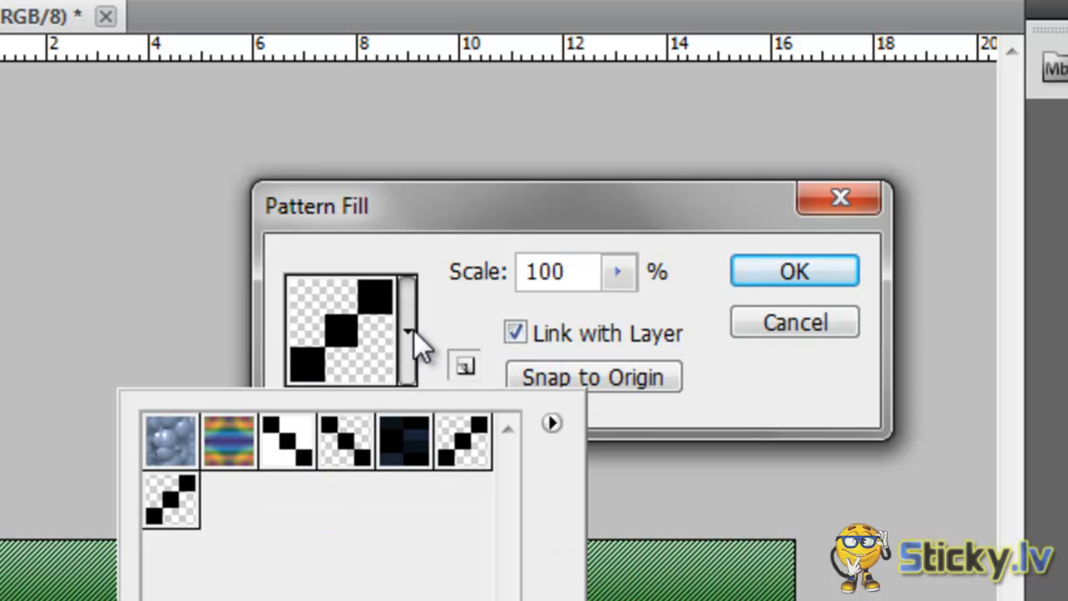
pyautogui.click(177, 519)
pyautogui.click(803, 272)
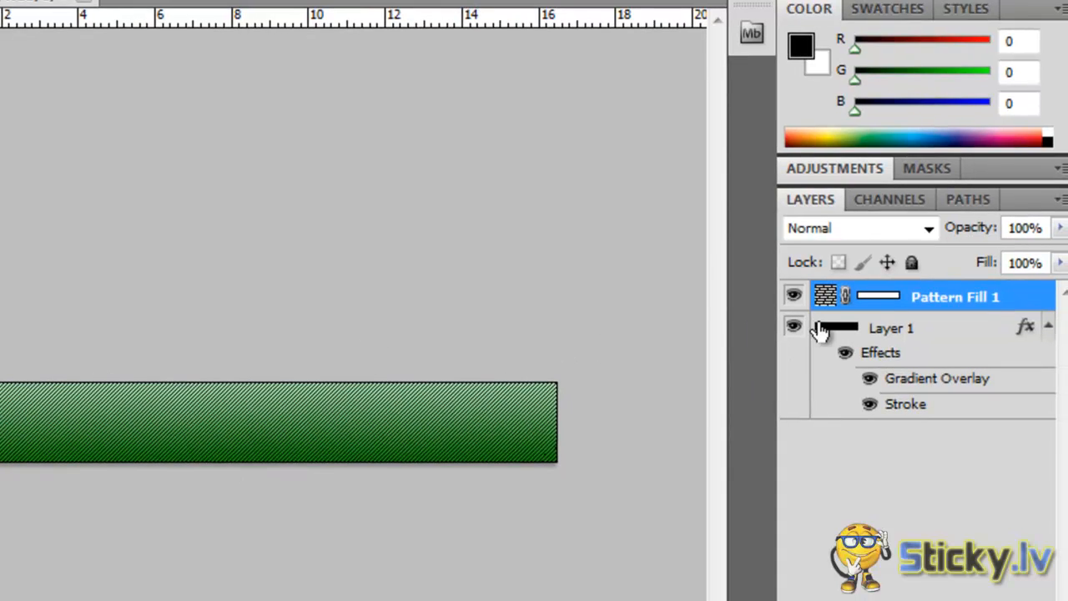
# - Lower the opacity of the pattern fill layer to 34%
pyautogui.click(1059, 227)
pyautogui.moveTo(1057, 255); pyautogui.dragTo(972, 256)
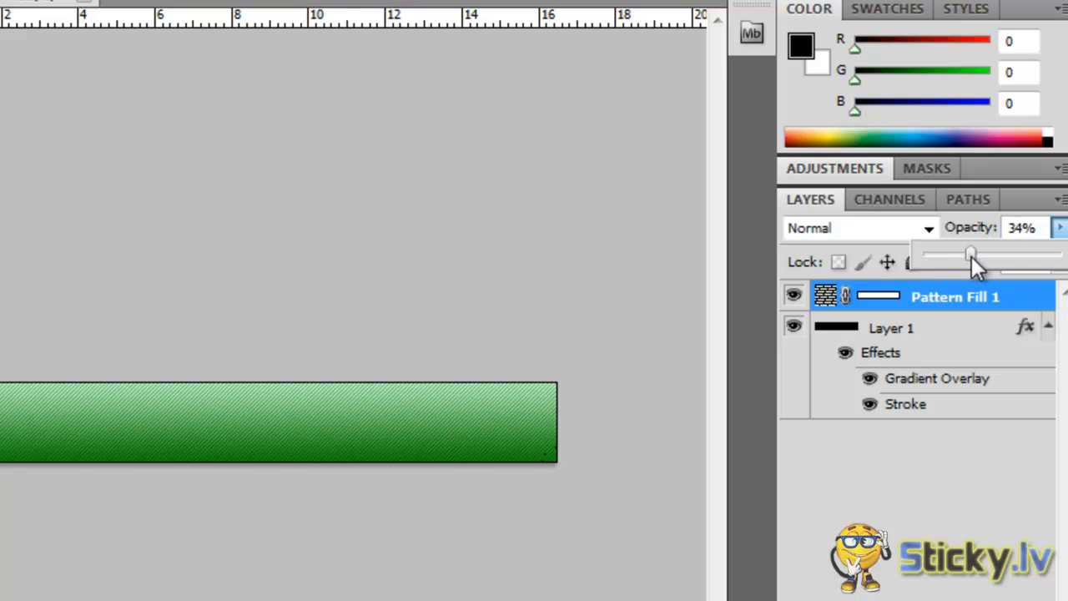
pyautogui.click(771, 402)
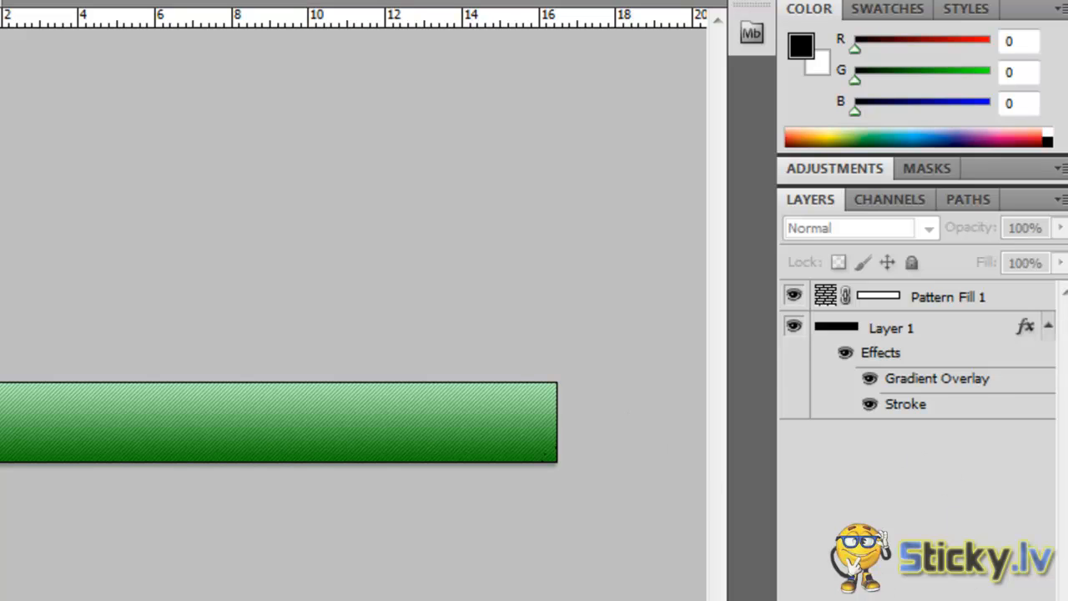
# - Add an empty layer between the pattern fill and the banner layer, and make white the foreground color
pyautogui.hotkey('ctrl', 'shift', 'alt', 'n')
pyautogui.moveTo(909, 297); pyautogui.dragTo(913, 345)
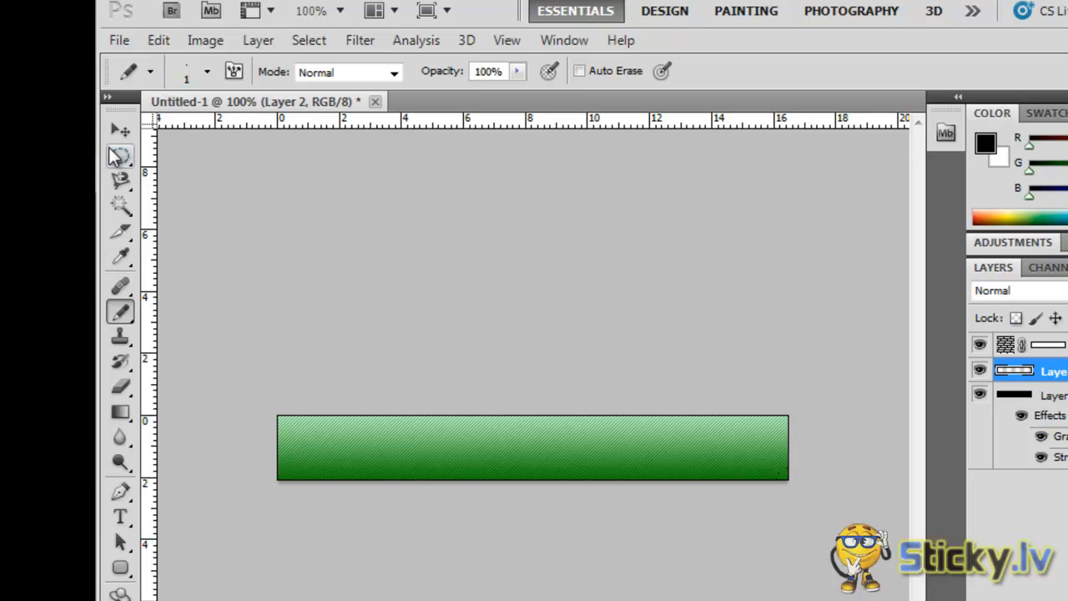
pyautogui.moveTo(117, 155); pyautogui.dragTo(188, 186)
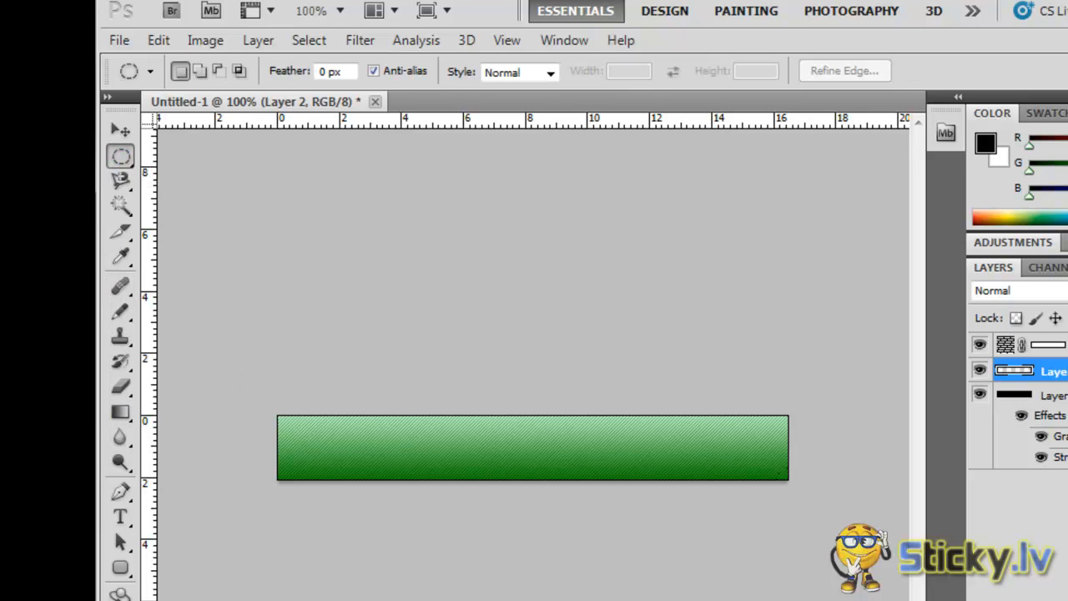
pyautogui.press('x')
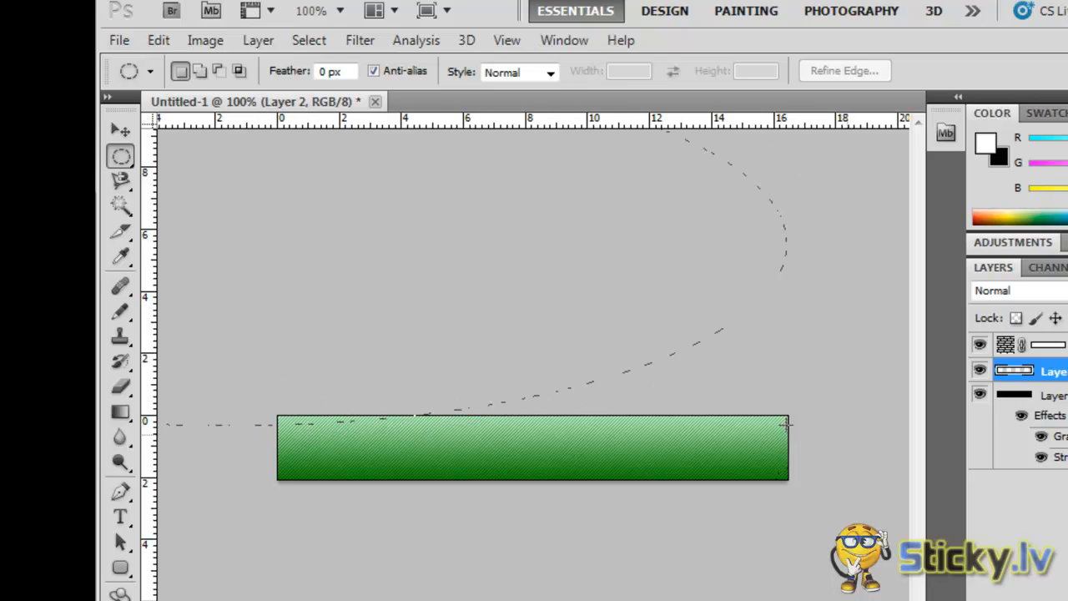
pyautogui.moveTo(786, 424); pyautogui.dragTo(536, 380)
pyautogui.press('Delete')
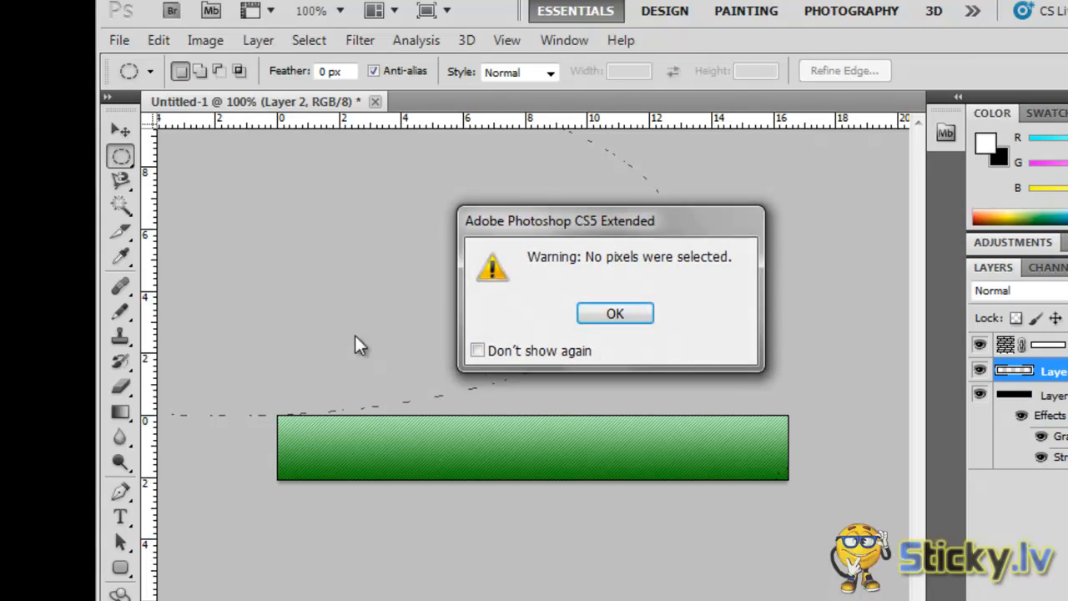
pyautogui.click(610, 318)
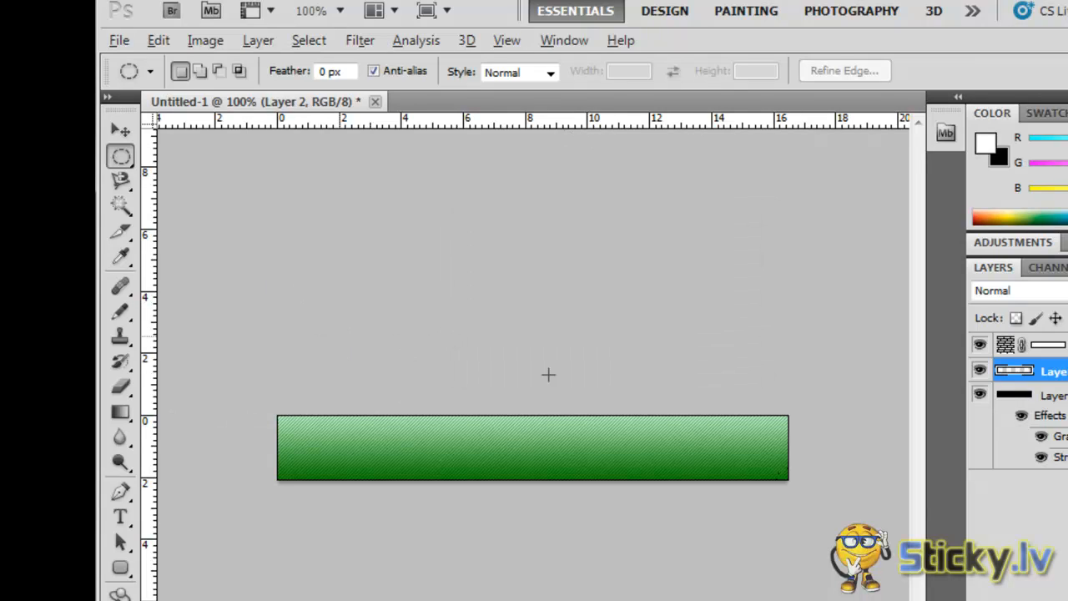
pyautogui.moveTo(760, 417); pyautogui.dragTo(760, 417)
pyautogui.click(731, 384)
pyautogui.moveTo(836, 446); pyautogui.dragTo(836, 445)
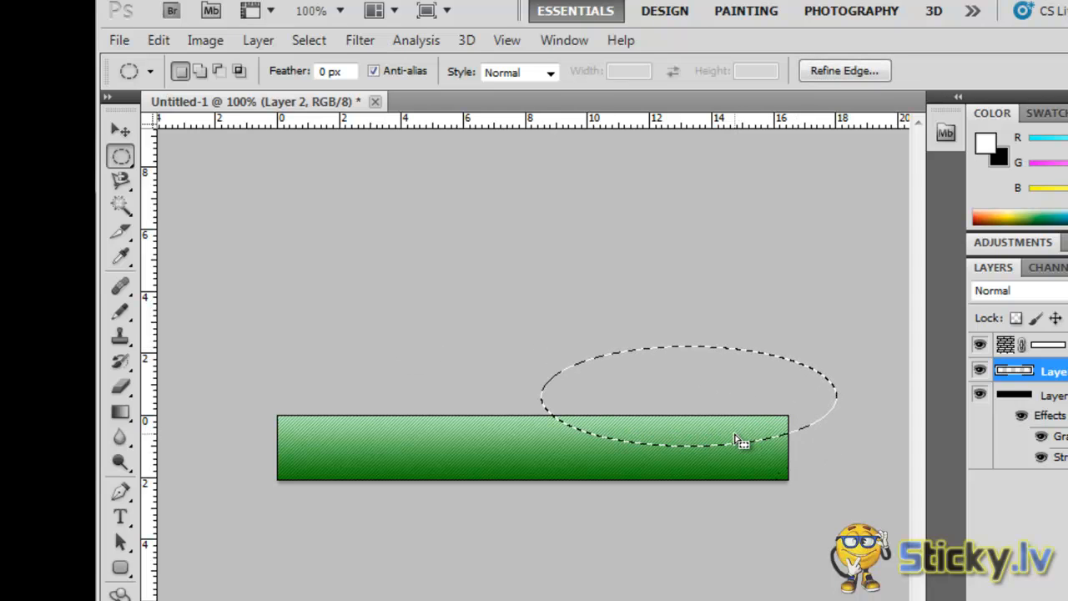
pyautogui.click(668, 407)
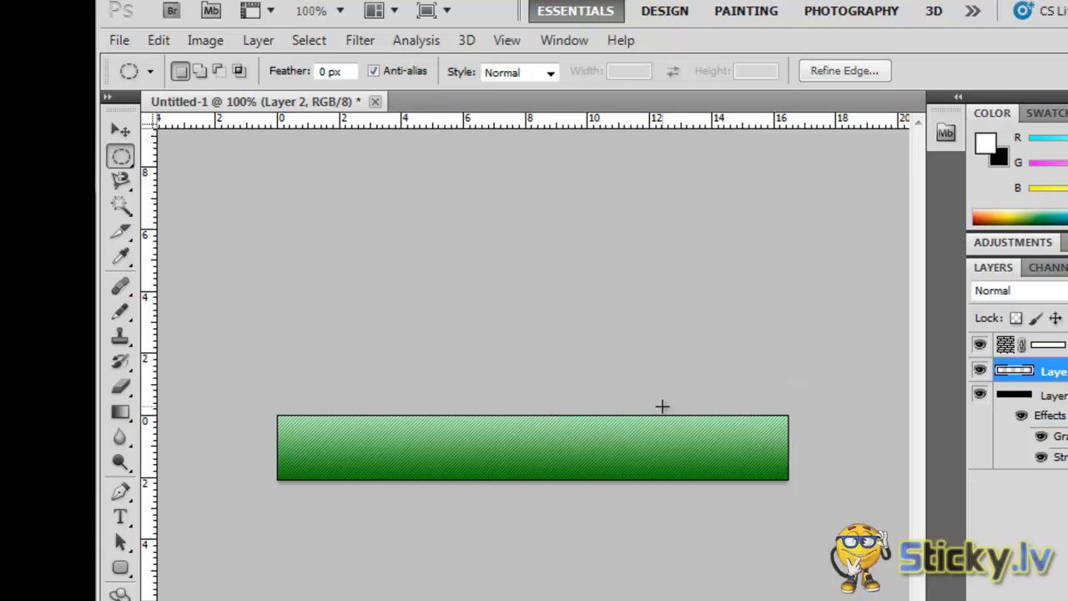
# - Select the upper part of the banner across its full width with a rectangular selection and fill it with white
pyautogui.moveTo(121, 156); pyautogui.dragTo(201, 153)
pyautogui.moveTo(448, 426); pyautogui.dragTo(858, 442)
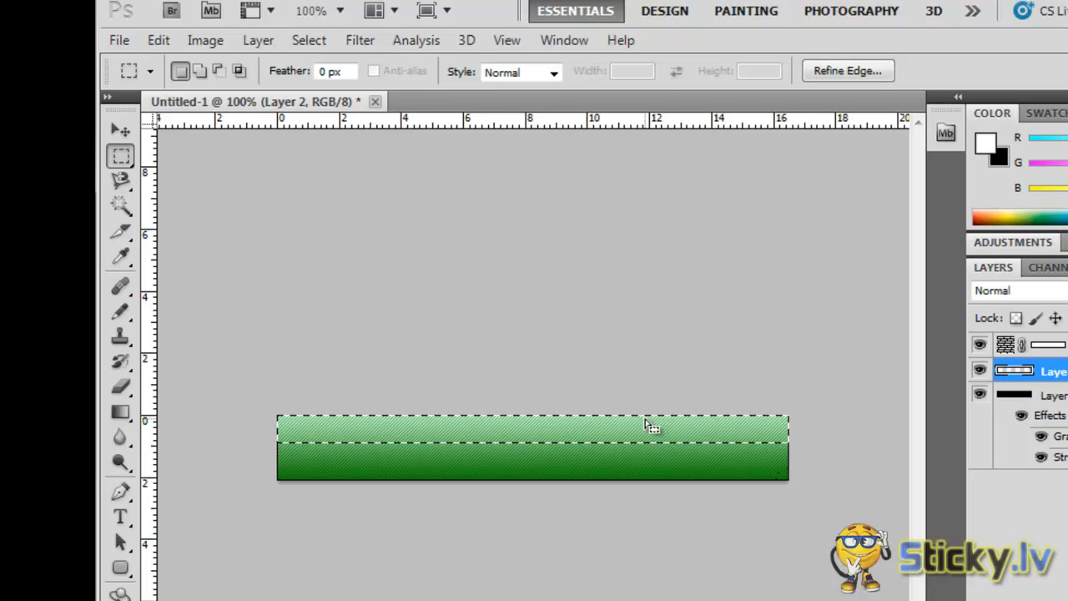
pyautogui.hotkey('alt', 'BackSpace')
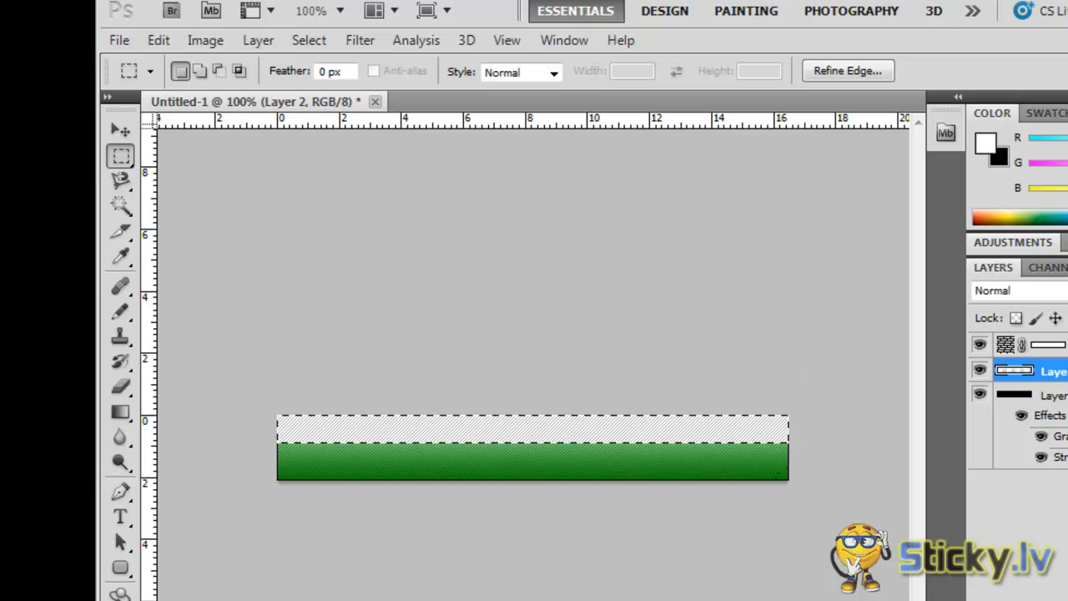
# - Reduce the white highlight layer's opacity to 50% and deselect the area
pyautogui.press('5')
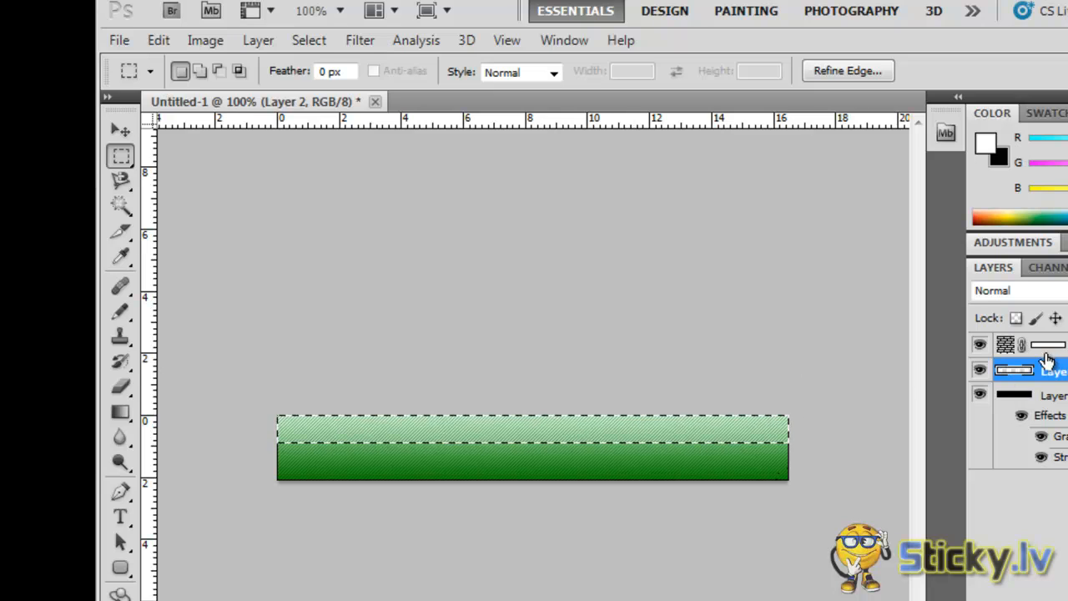
pyautogui.click(755, 515)
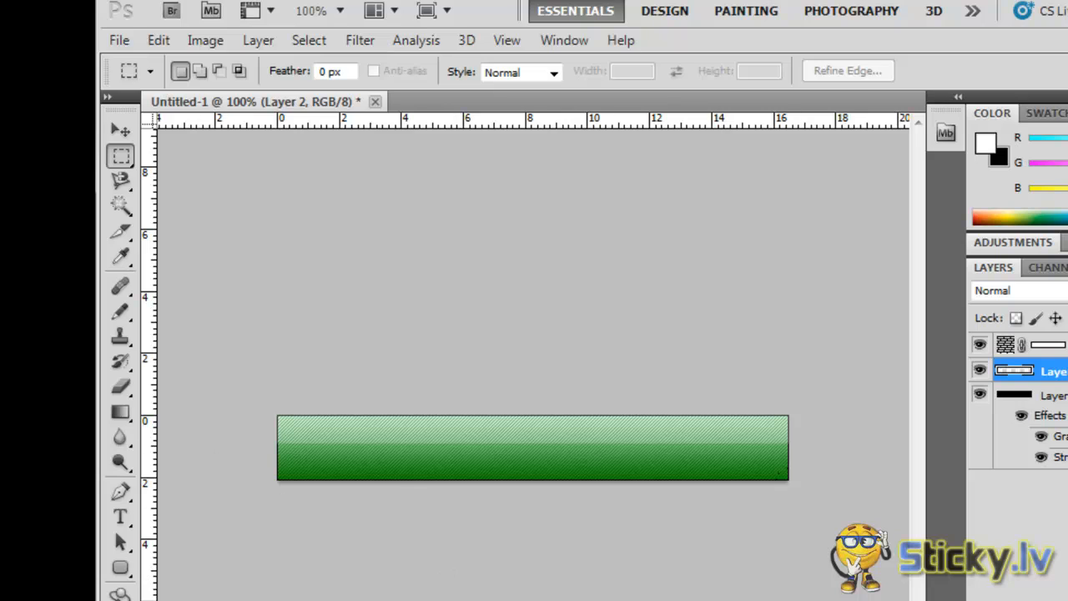
# - Add the text "Sticky.lv" in Kimberley Regular at 36 pt on the banner, above the pattern fill layer
pyautogui.click(1043, 344)
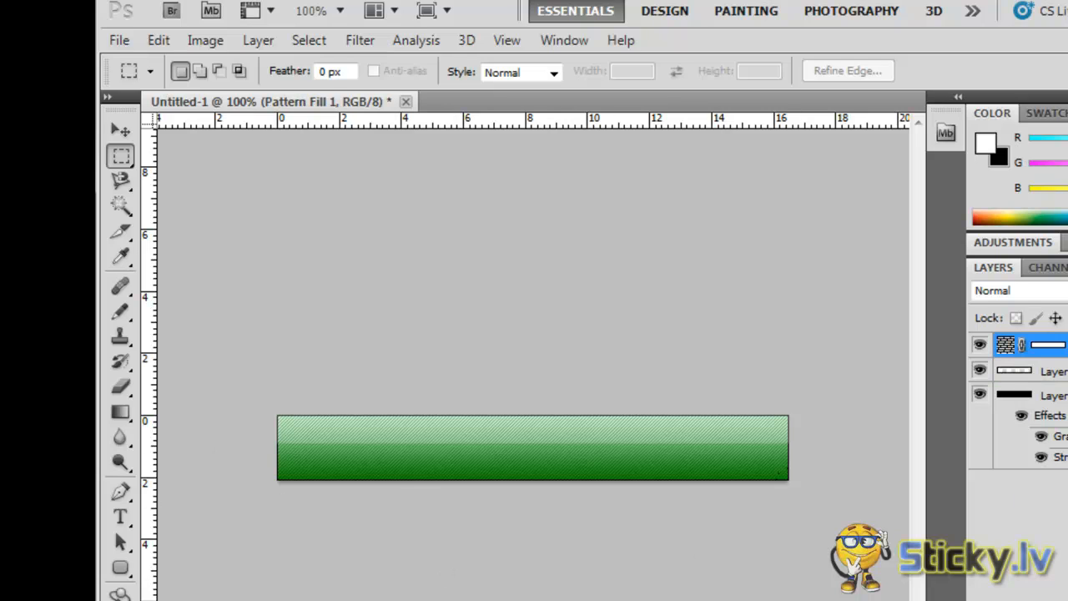
pyautogui.click(116, 519)
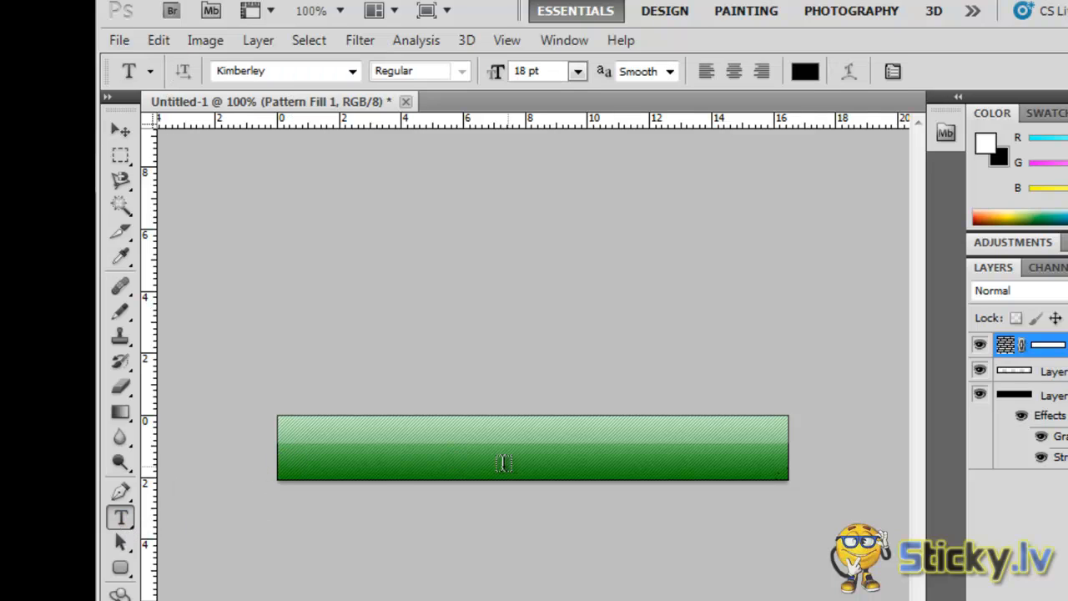
pyautogui.click(409, 451)
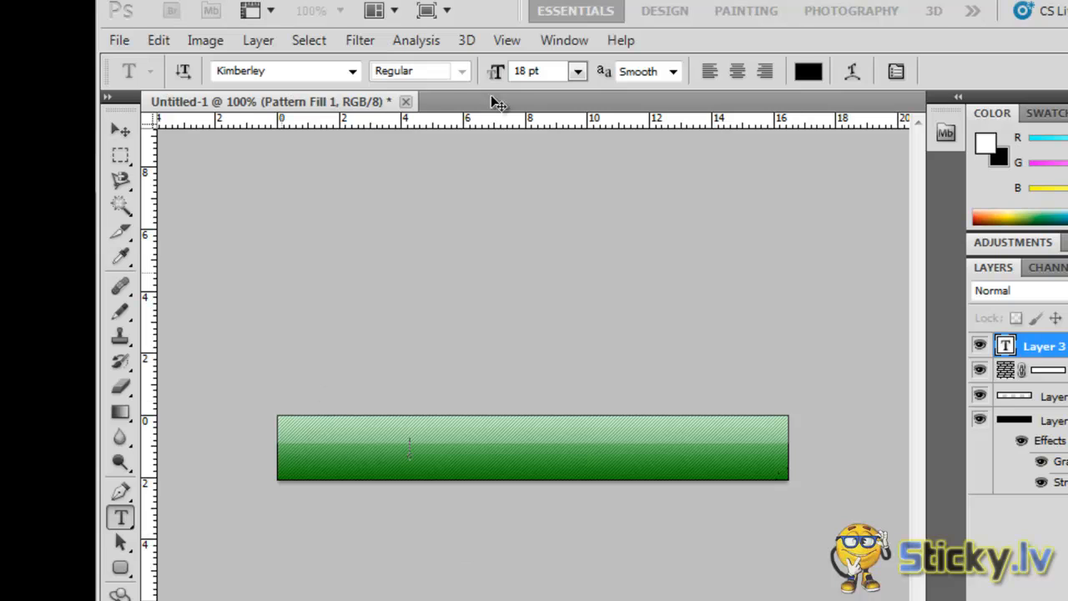
pyautogui.click(577, 71)
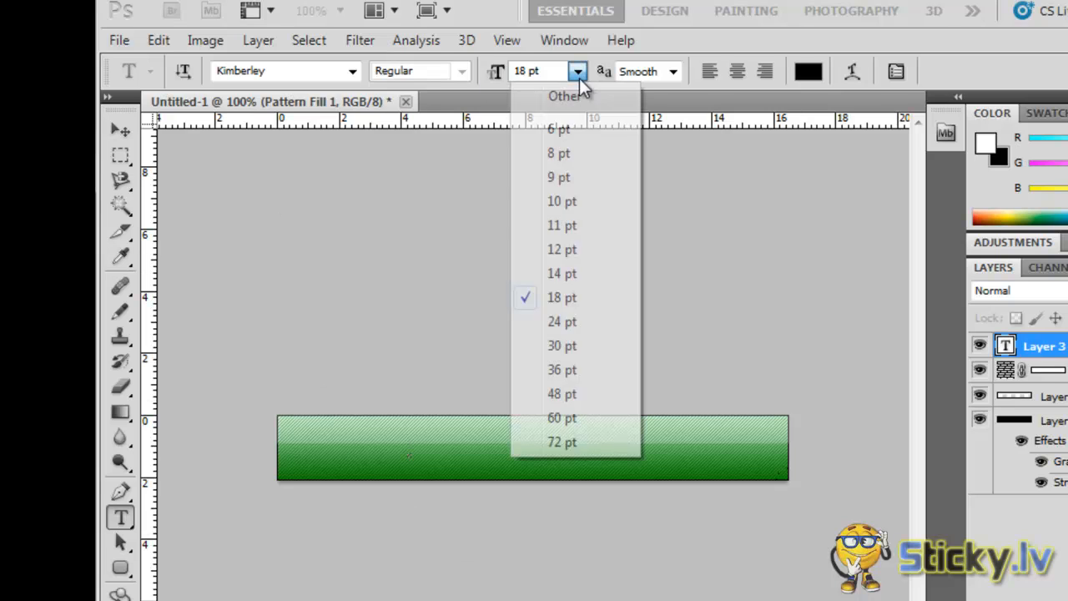
pyautogui.click(565, 370)
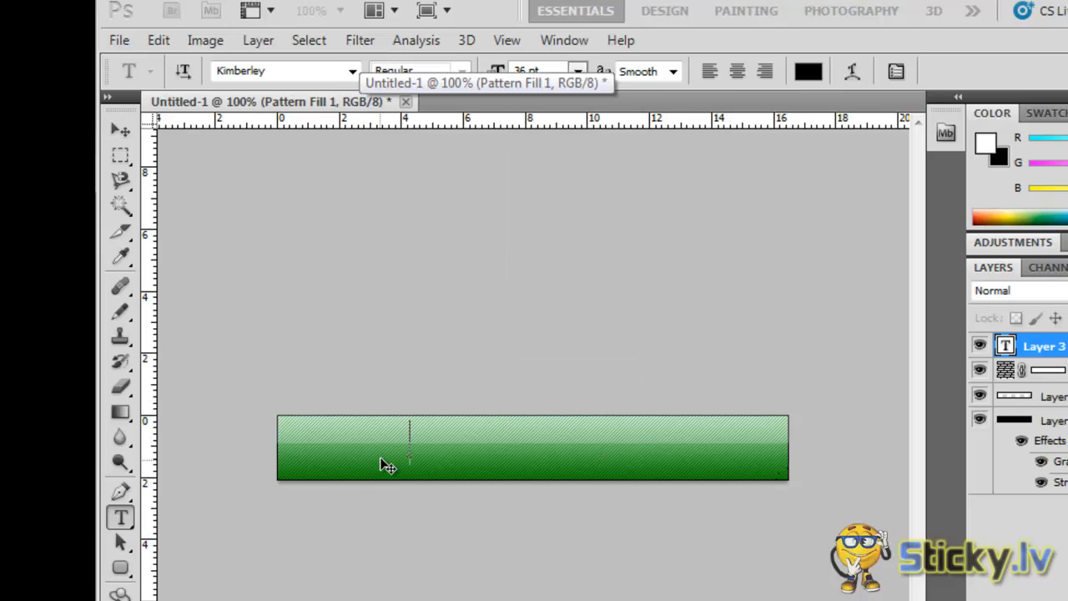
pyautogui.write('Sti')
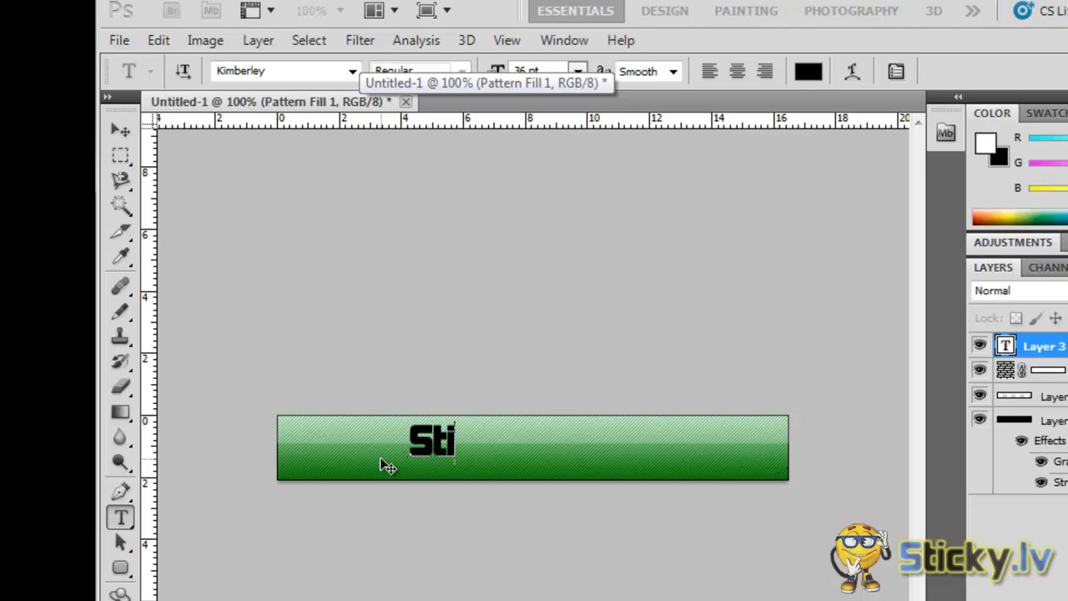
pyautogui.write('cky.lv')
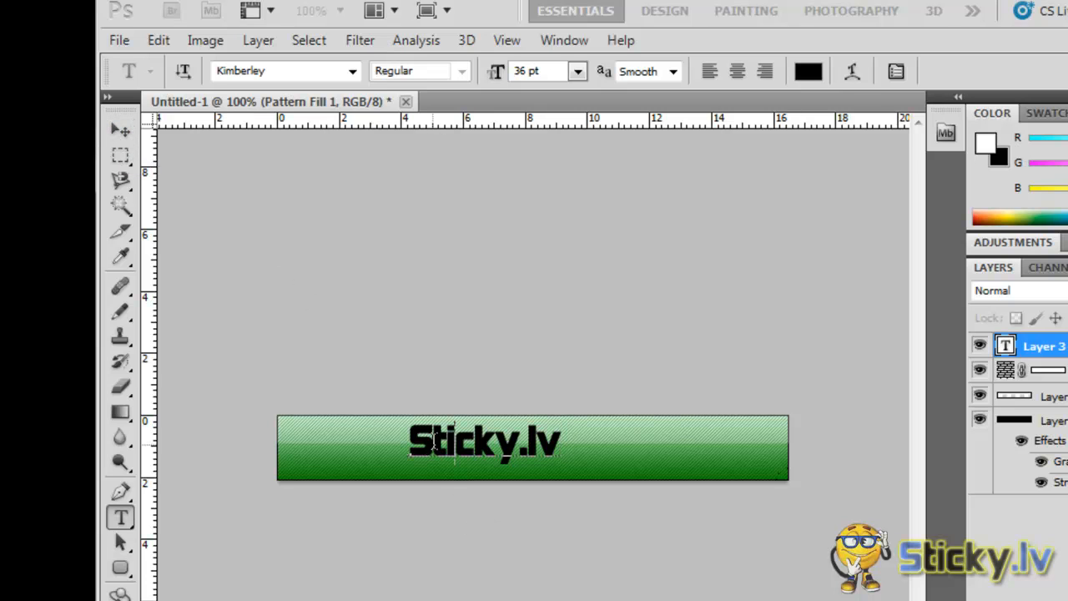
# - Color the letter "S" of the banner text blue (#2f45ca)
pyautogui.moveTo(435, 441); pyautogui.dragTo(413, 439)
pyautogui.click(809, 75)
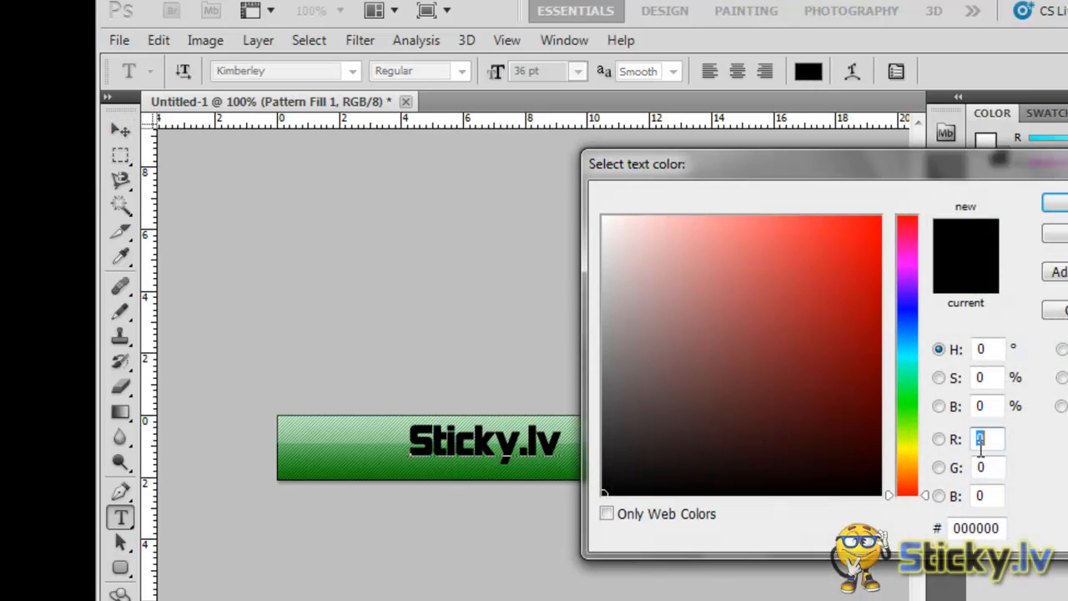
pyautogui.click(907, 314)
pyautogui.click(817, 274)
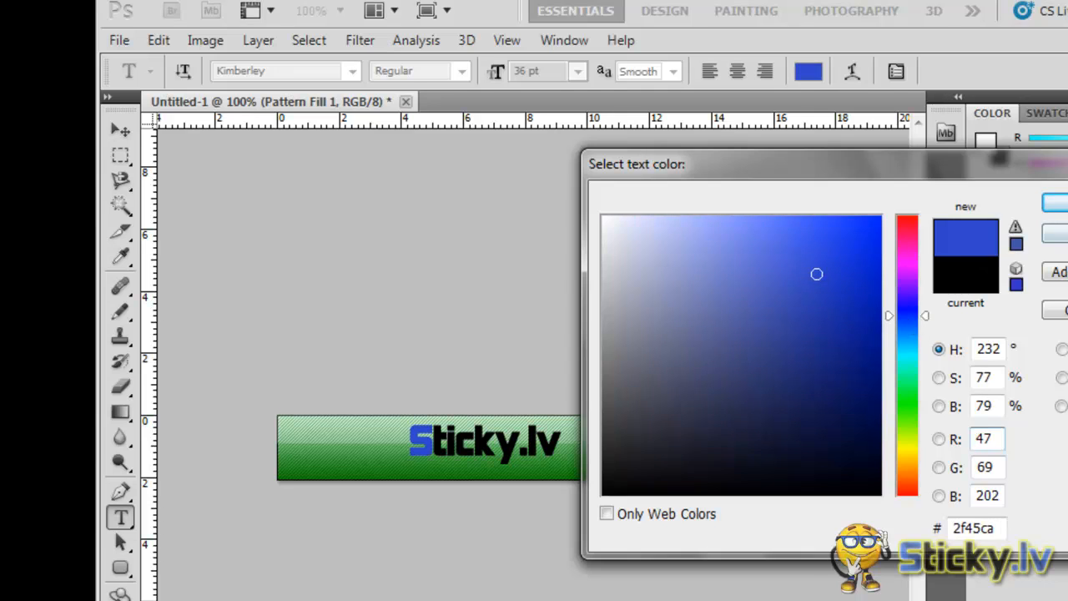
pyautogui.click(1056, 202)
# - Color the ".lv" part of the banner text blue (#1444df) and commit the text
pyautogui.moveTo(566, 443); pyautogui.dragTo(519, 442)
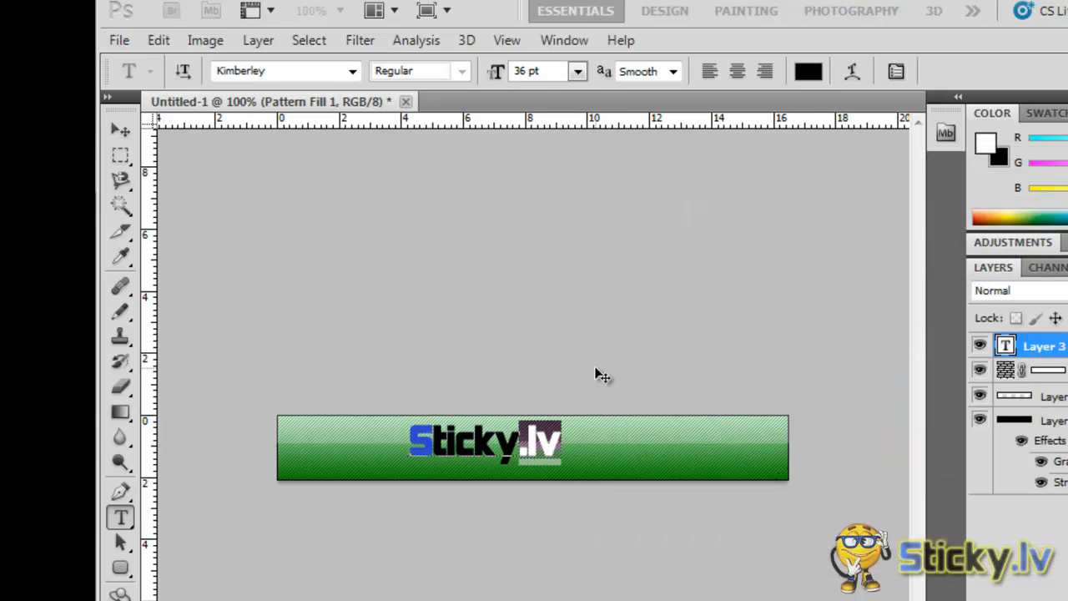
pyautogui.click(809, 71)
pyautogui.click(907, 319)
pyautogui.click(857, 252)
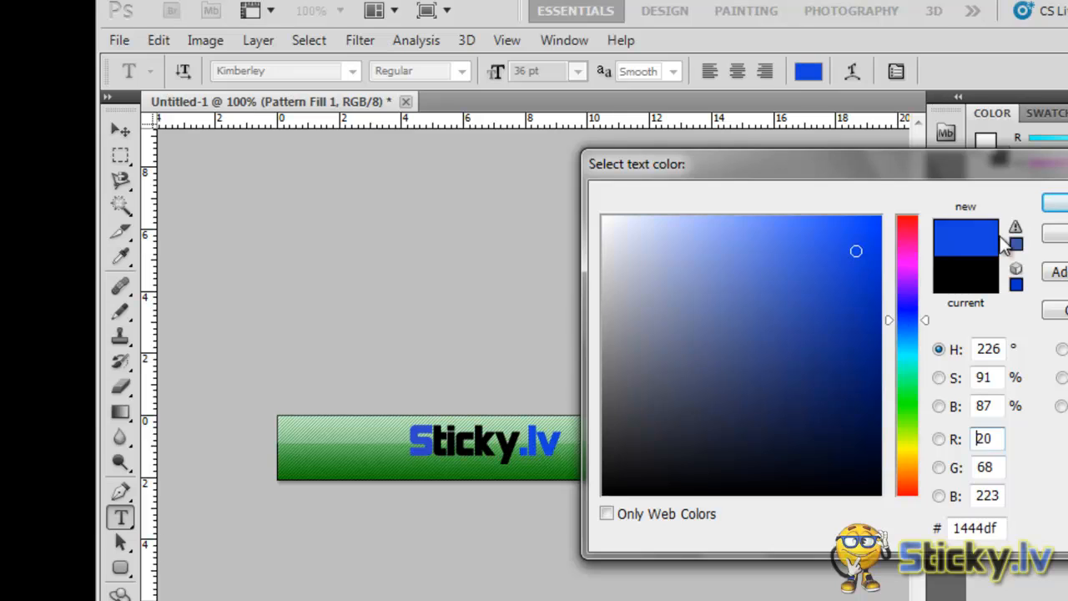
pyautogui.click(1055, 202)
pyautogui.moveTo(557, 441); pyautogui.dragTo(388, 436)
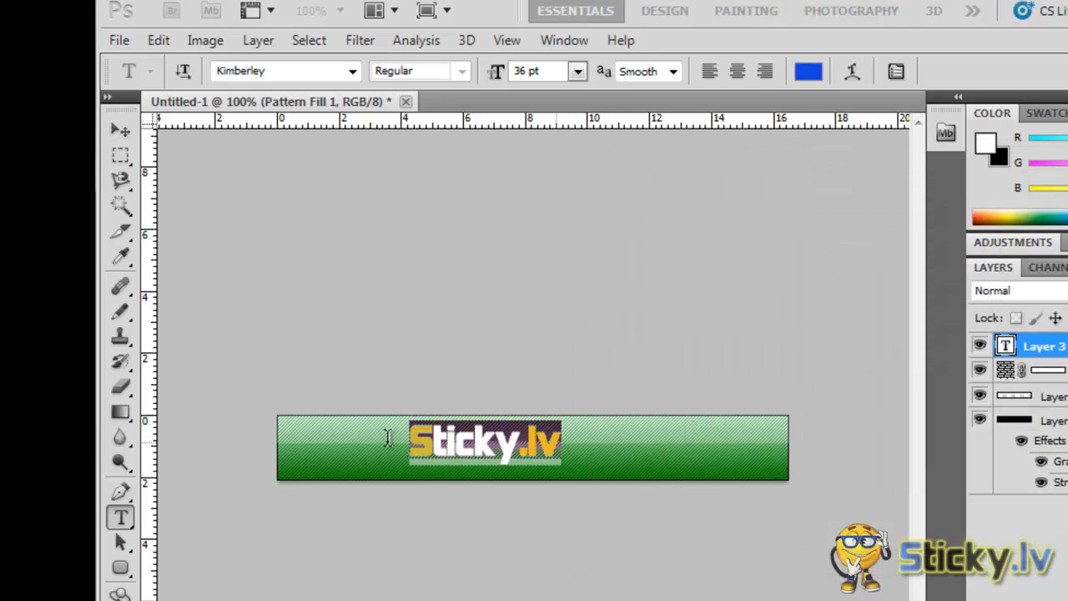
pyautogui.click(1047, 346)
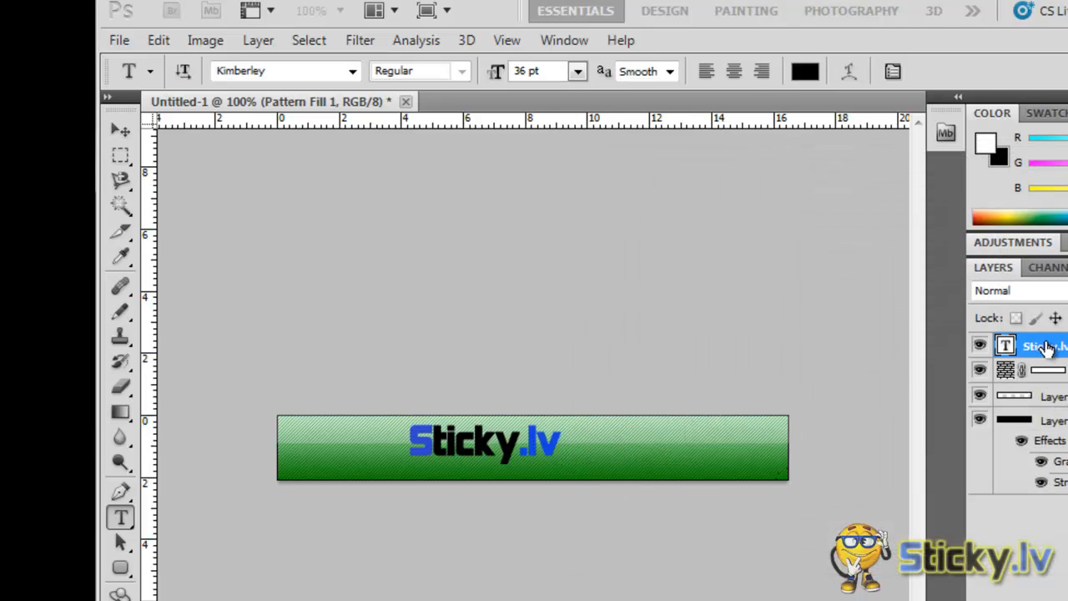
# - Apply the preset layer style with drop shadow, yellow outer glow, inner glow and satin to the Sticky.lv text layer
pyautogui.rightClick(1005, 355)
pyautogui.click(984, 384)
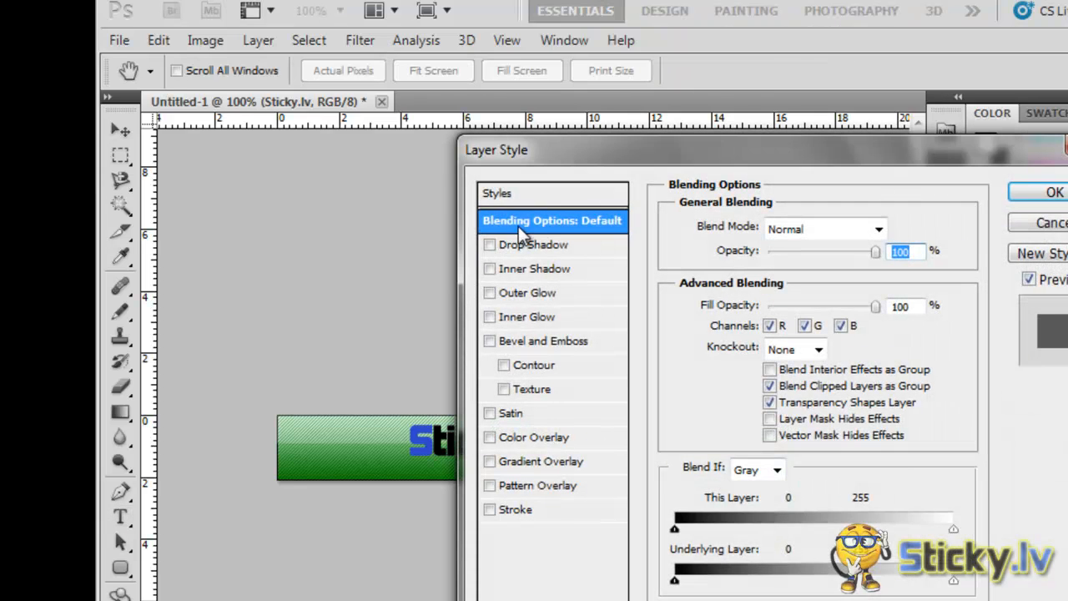
pyautogui.click(488, 198)
pyautogui.click(711, 321)
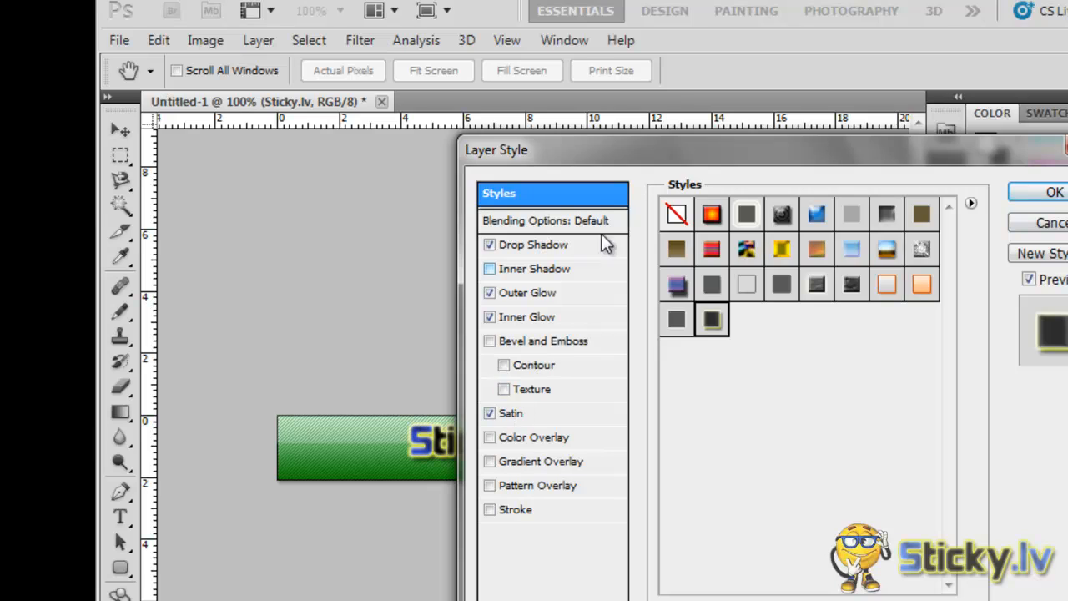
pyautogui.moveTo(620, 173); pyautogui.dragTo(667, 180)
pyautogui.press('Return')
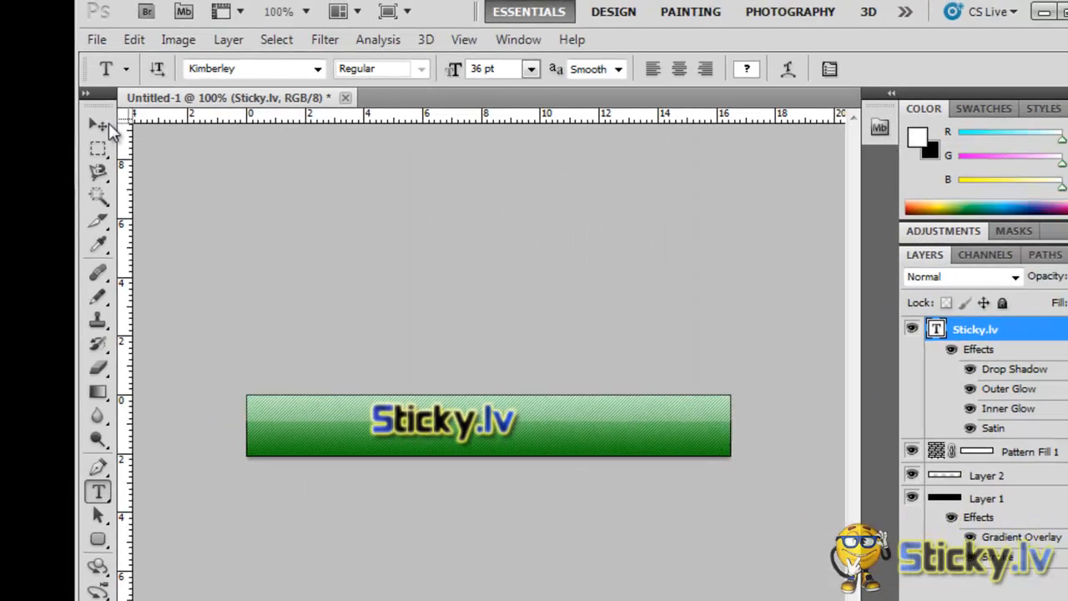
# - Enlarge the whole Sticky.lv text to 48 pt
pyautogui.press('v')
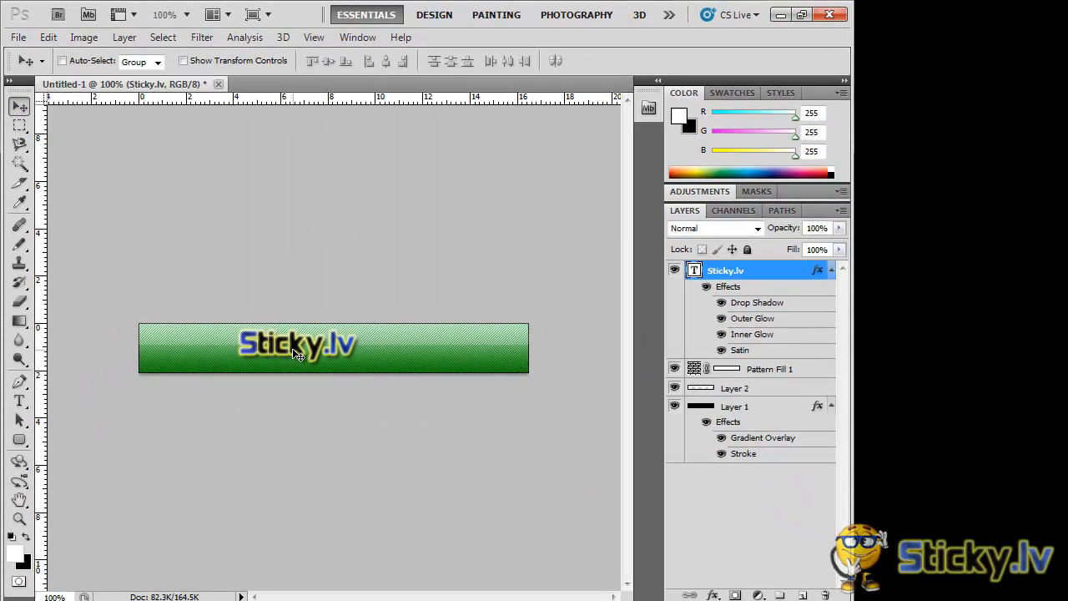
pyautogui.doubleClick(694, 271)
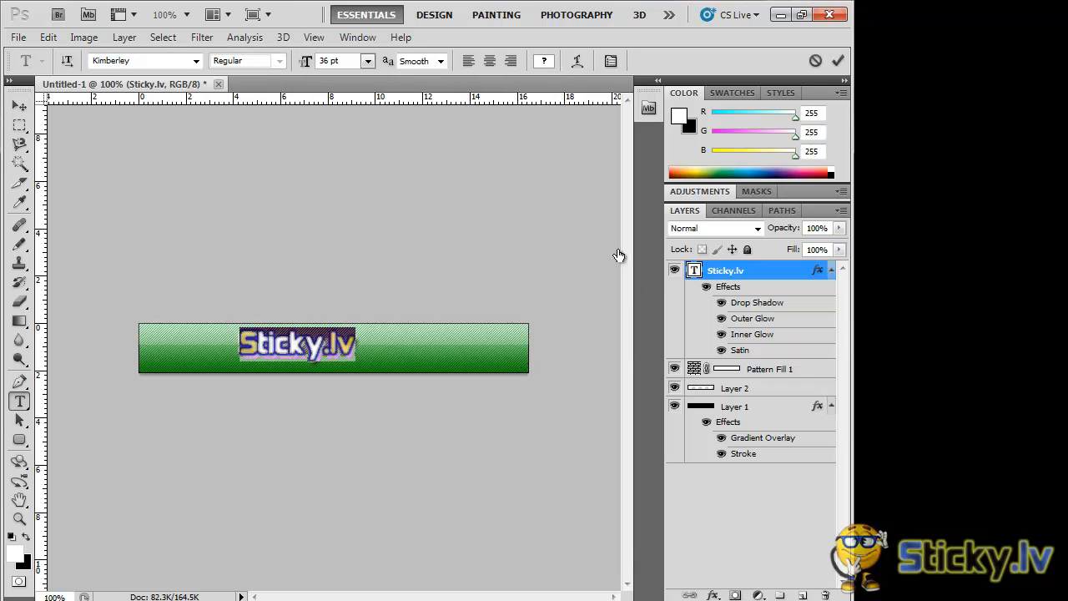
pyautogui.click(368, 61)
pyautogui.click(346, 288)
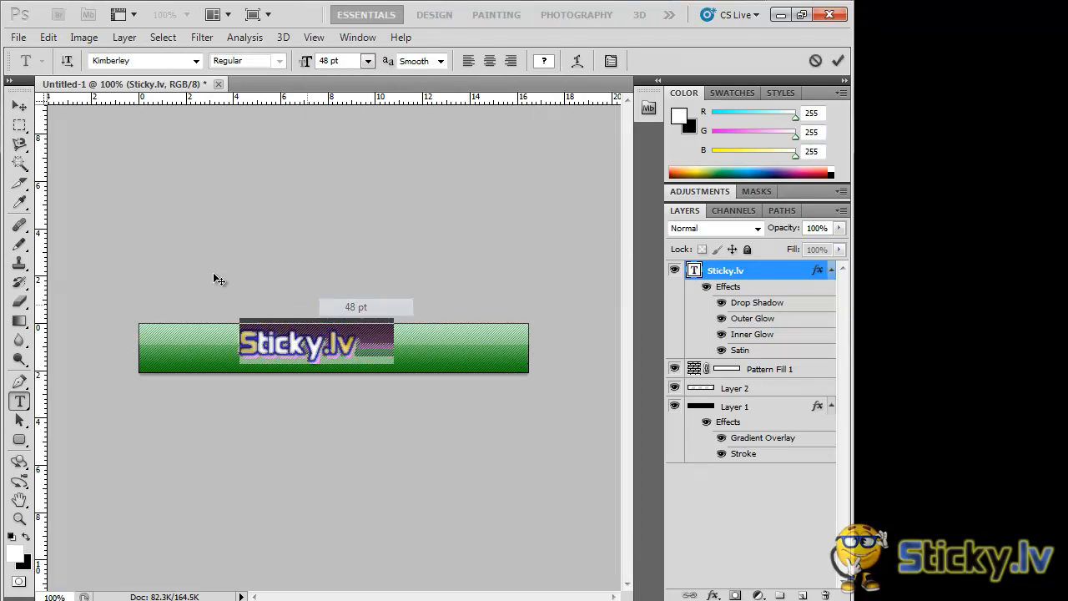
# - Move the Sticky.lv text to the left end of the banner
pyautogui.click(23, 109)
pyautogui.moveTo(318, 347); pyautogui.dragTo(340, 352)
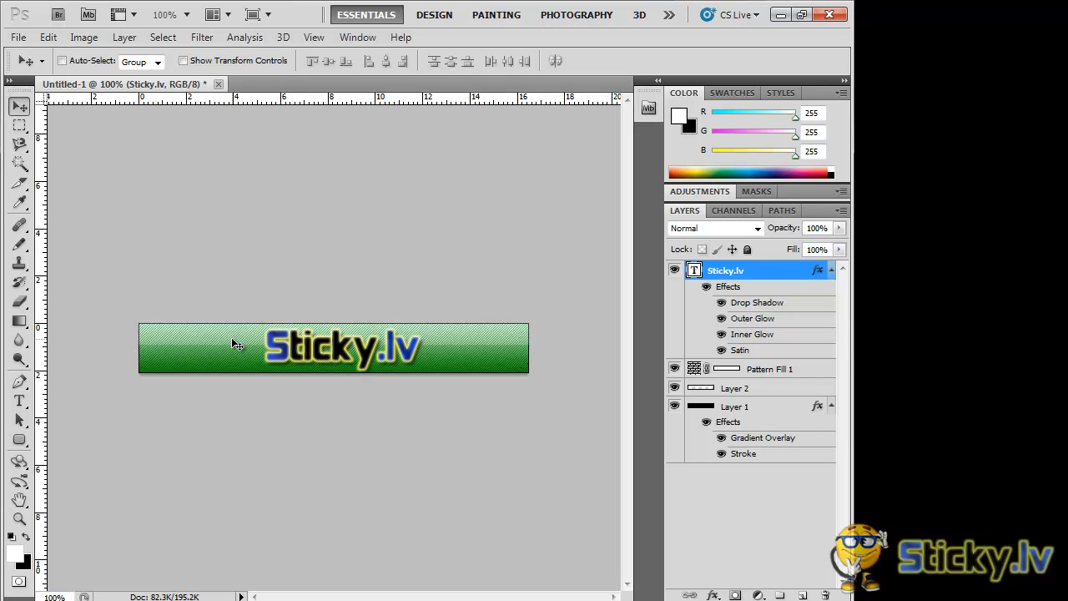
pyautogui.moveTo(330, 353); pyautogui.dragTo(215, 350)
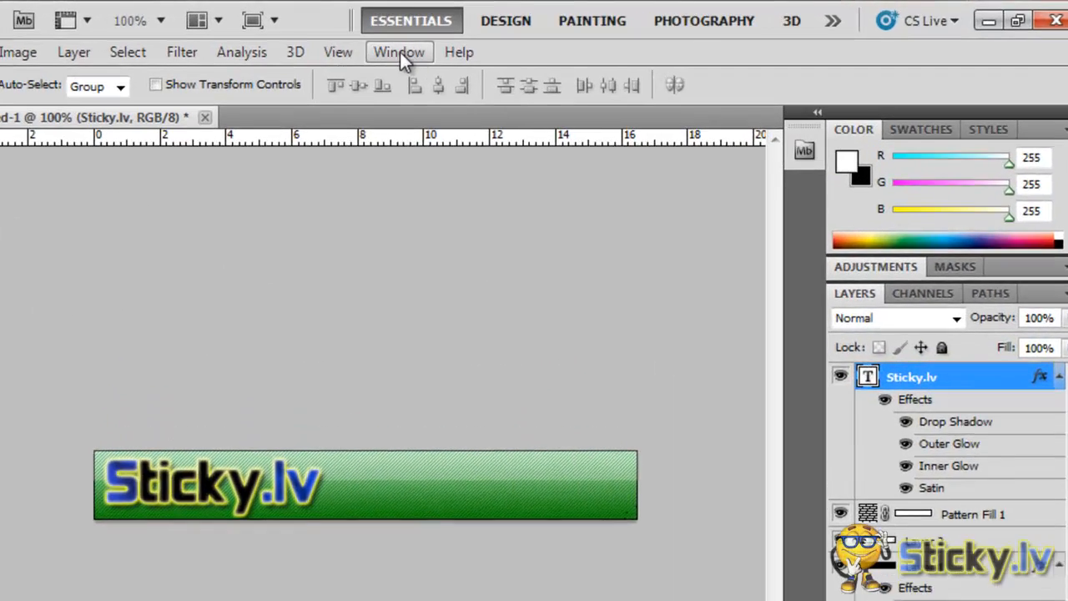
# - Show the Animation frames for the banner document
pyautogui.click(357, 37)
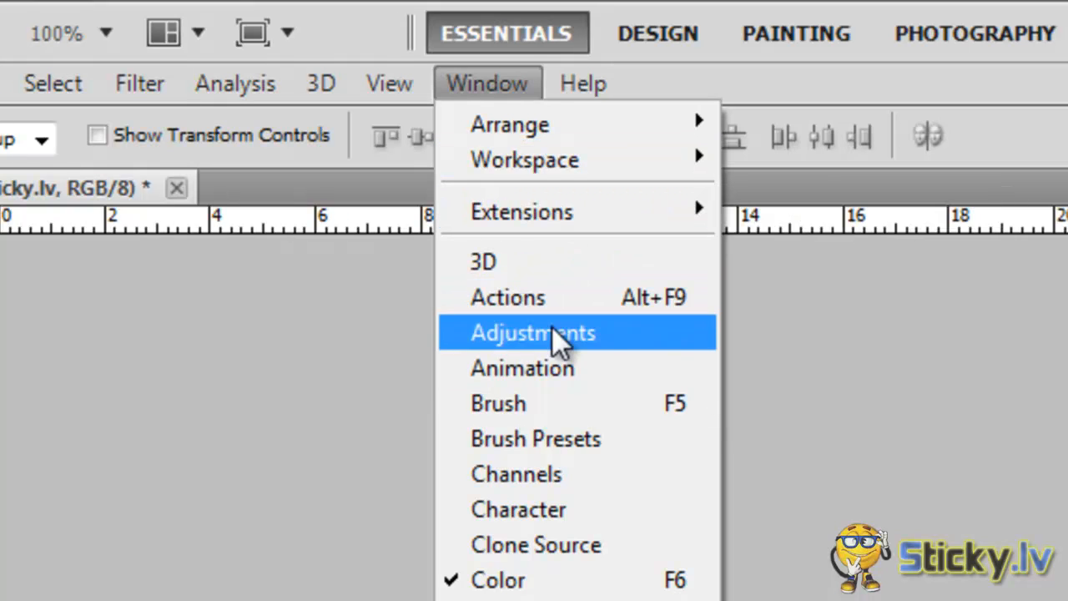
pyautogui.click(559, 371)
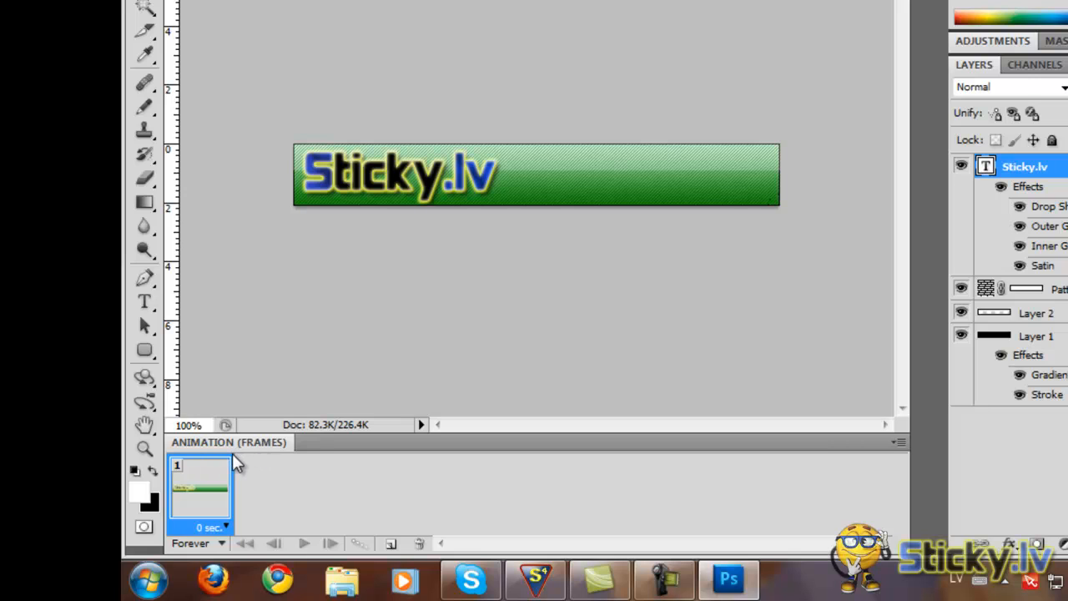
# - Convert the frame animation to a timeline and back to frame animation
pyautogui.click(896, 440)
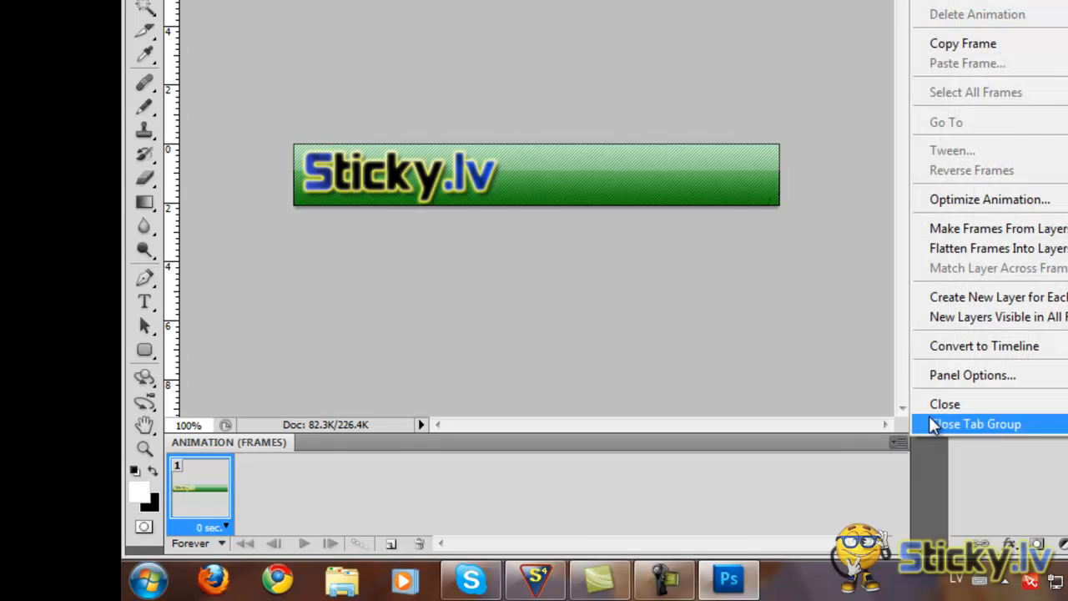
pyautogui.click(877, 347)
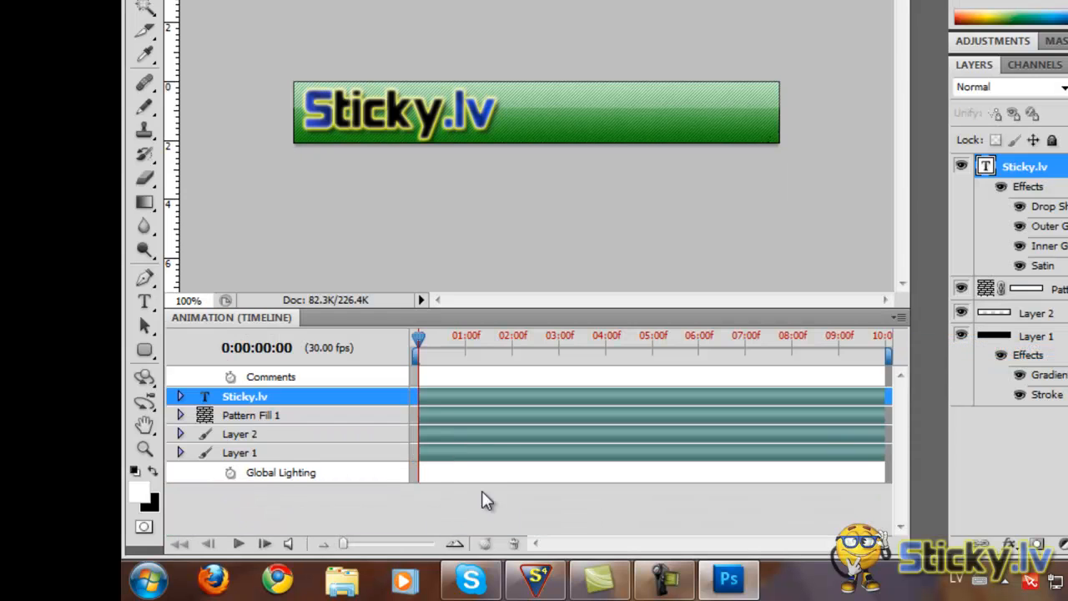
pyautogui.click(901, 321)
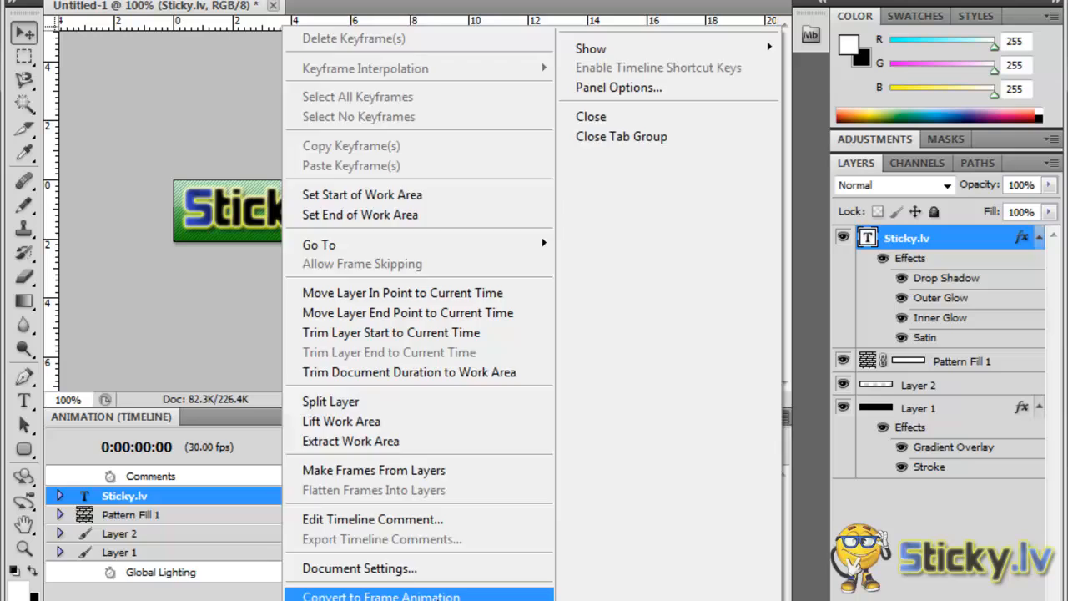
pyautogui.click(381, 596)
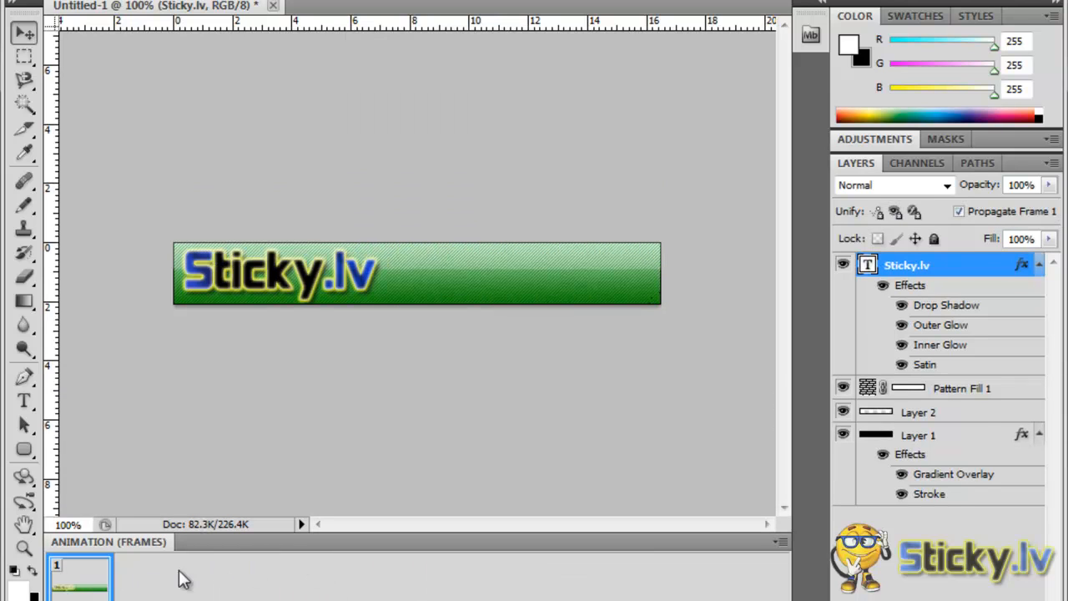
# - Set the first animation frame's delay to 0.2 seconds and duplicate it as a second frame
pyautogui.click(81, 597)
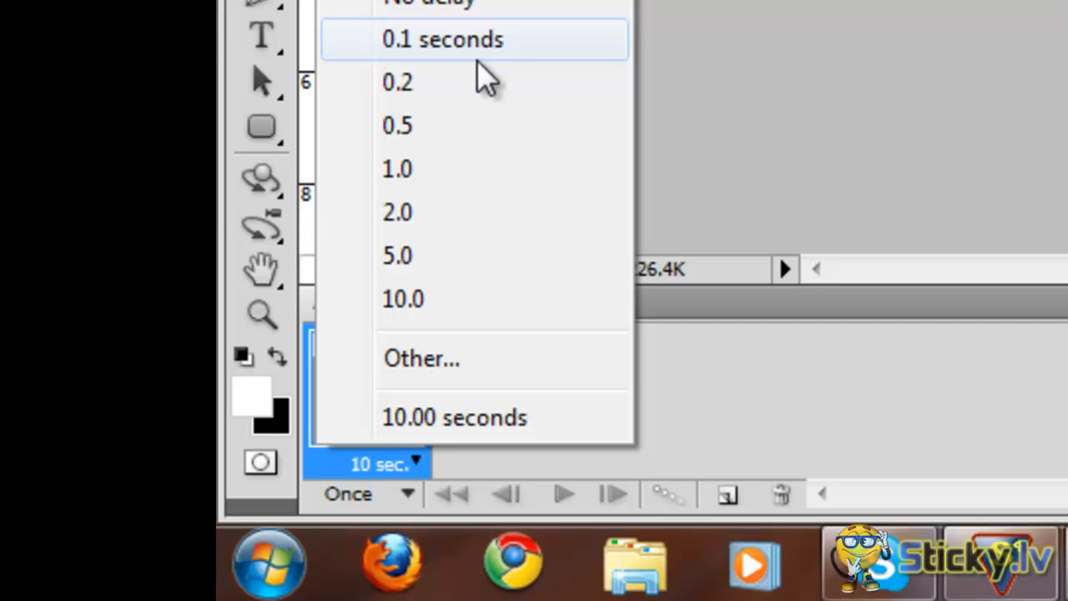
pyautogui.click(469, 82)
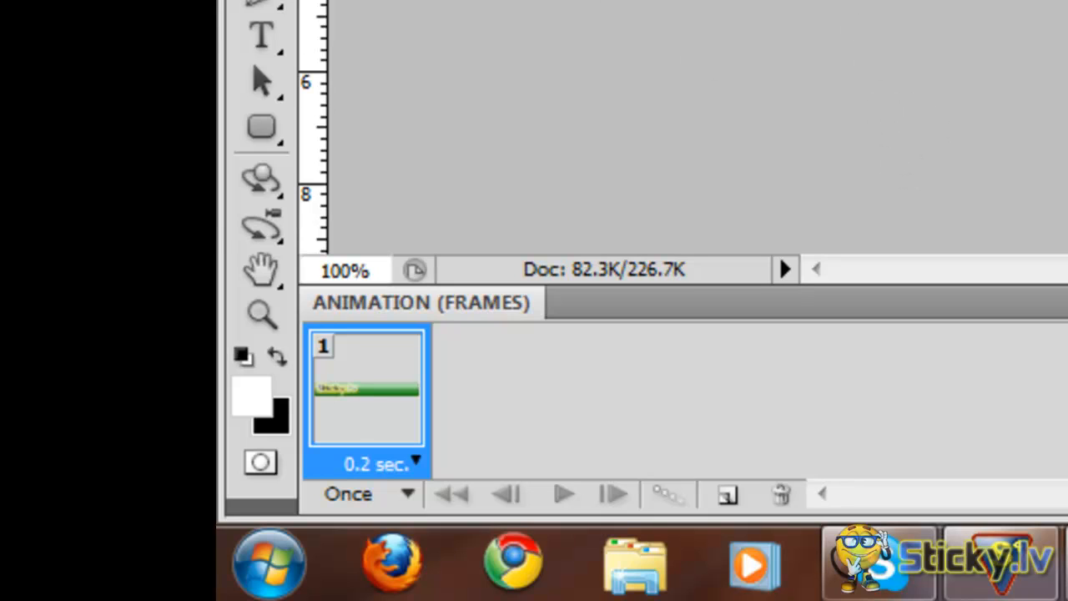
pyautogui.click(728, 498)
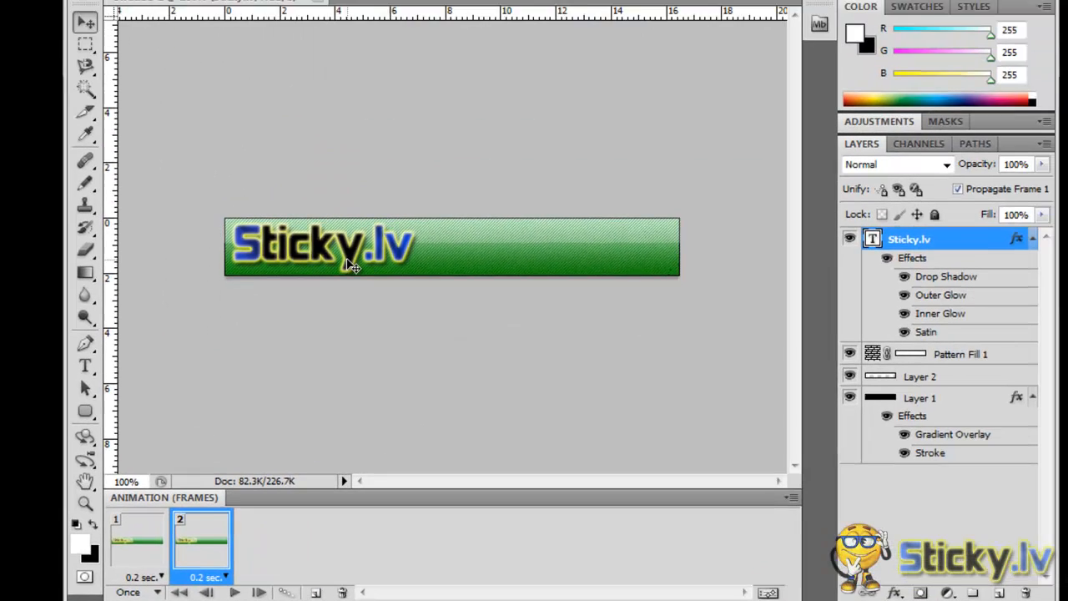
# - Shift the Sticky.lv text horizontally to the right end of the banner in the second animation frame
pyautogui.press('Right')
pyautogui.press('Right')
pyautogui.press('Right')
pyautogui.press('Right')
pyautogui.press('Right')
pyautogui.press('Right')
pyautogui.press('Right')
pyautogui.press('Right')
pyautogui.press('Right')
pyautogui.press('Right')
pyautogui.press('Right')
pyautogui.press('Right')
pyautogui.press('Right')
pyautogui.press('Right')
pyautogui.press('Right')
pyautogui.press('Right')
pyautogui.press('Right')
pyautogui.press('Right')
pyautogui.press('Right')
pyautogui.press('Right')
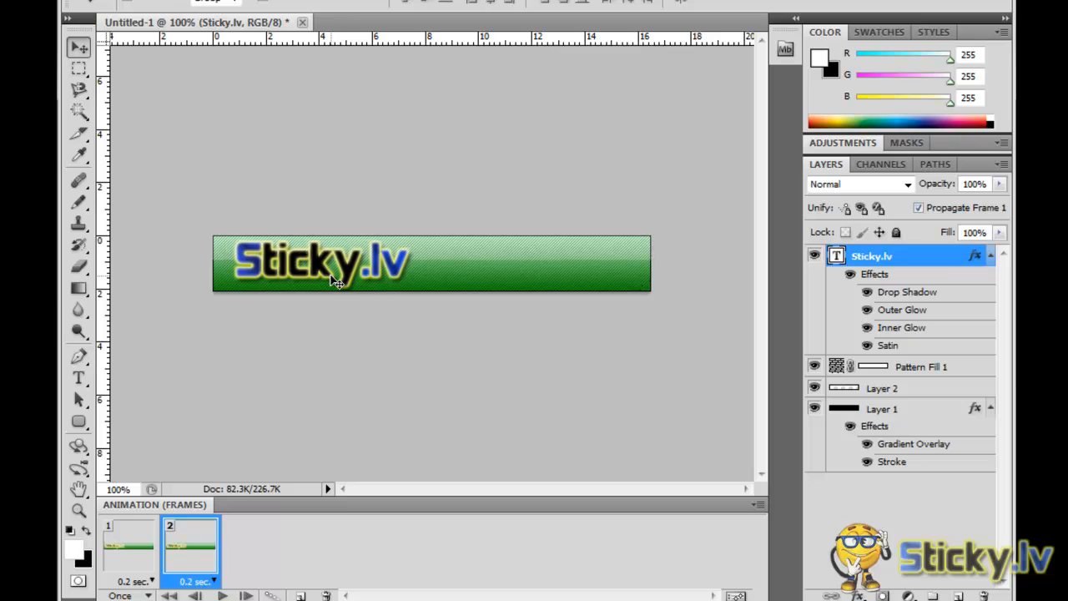
pyautogui.press('Right')
pyautogui.press('Right')
pyautogui.press('Right')
pyautogui.press('Right')
pyautogui.press('Right')
pyautogui.press('Right')
pyautogui.press('Right')
pyautogui.press('Right')
pyautogui.press('Right')
pyautogui.press('Right')
pyautogui.press('Right')
pyautogui.press('Right')
pyautogui.press('Right')
pyautogui.press('Right')
pyautogui.press('Right')
pyautogui.press('Right')
pyautogui.press('Right')
pyautogui.press('Right')
pyautogui.press('Right')
pyautogui.press('Right')
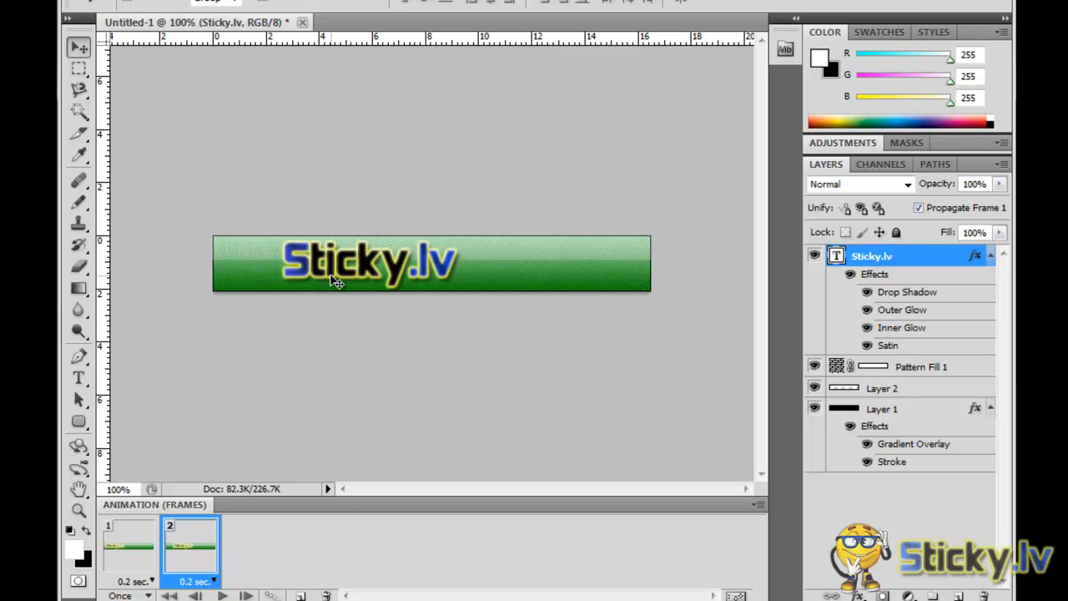
pyautogui.press('Right')
pyautogui.press('Right')
pyautogui.press('Right')
pyautogui.press('Right')
pyautogui.press('Right')
pyautogui.press('Right')
pyautogui.press('Right')
pyautogui.press('Right')
pyautogui.press('Right')
pyautogui.press('Right')
pyautogui.press('Right')
pyautogui.press('Right')
pyautogui.press('Right')
pyautogui.press('Right')
pyautogui.press('Right')
pyautogui.press('Right')
pyautogui.press('Right')
pyautogui.press('Right')
pyautogui.press('Right')
pyautogui.press('Right')
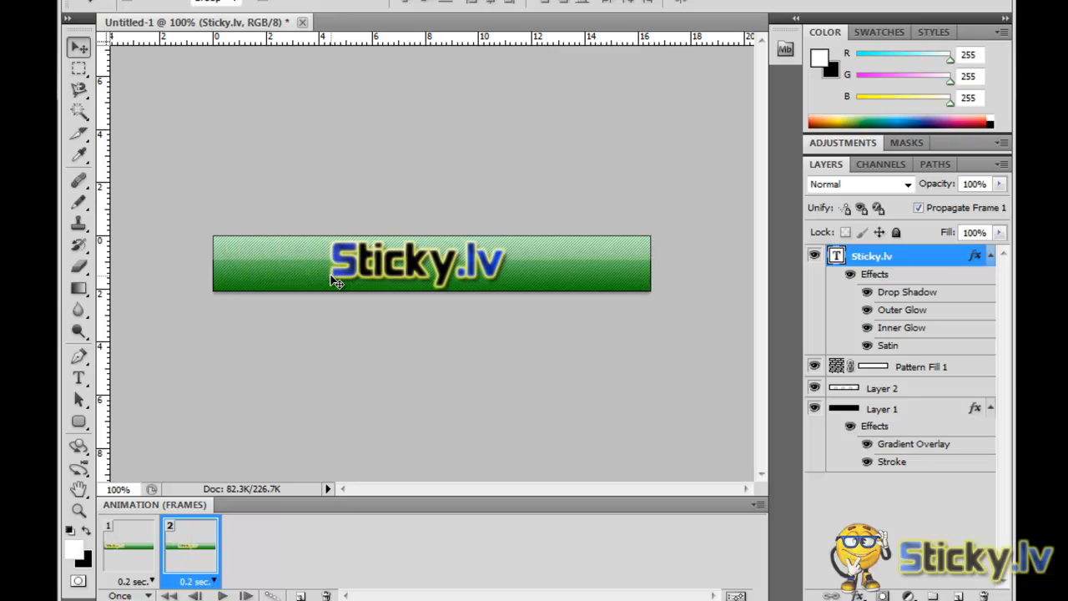
pyautogui.press('Right')
pyautogui.press('Right')
pyautogui.press('Right')
pyautogui.press('Right')
pyautogui.press('Right')
pyautogui.press('Right')
pyautogui.press('Right')
pyautogui.press('Right')
pyautogui.press('Right')
pyautogui.press('Right')
pyautogui.press('Right')
pyautogui.press('Right')
pyautogui.press('Right')
pyautogui.press('Right')
pyautogui.press('Right')
pyautogui.press('Right')
pyautogui.press('Right')
pyautogui.press('Right')
pyautogui.press('Right')
pyautogui.press('Right')
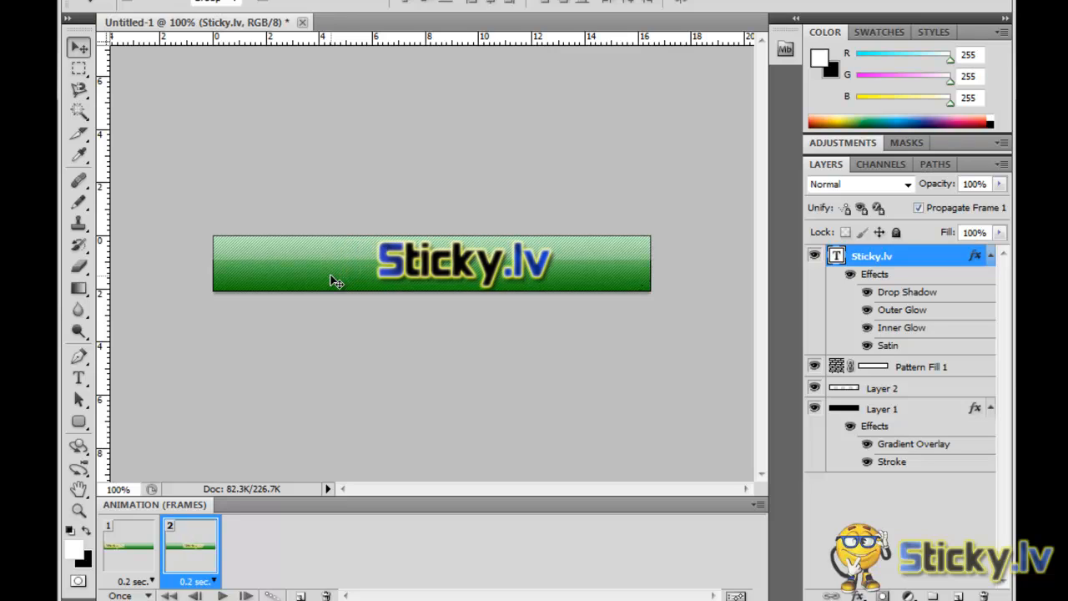
pyautogui.press('Right')
pyautogui.press('Right')
pyautogui.press('Right')
pyautogui.press('Right')
pyautogui.press('Right')
pyautogui.press('Right')
pyautogui.press('Right')
pyautogui.press('Right')
pyautogui.press('Right')
pyautogui.press('Right')
pyautogui.press('Right')
pyautogui.press('Right')
pyautogui.press('Right')
pyautogui.press('Right')
pyautogui.press('Right')
pyautogui.press('Right')
pyautogui.press('Right')
pyautogui.press('Right')
pyautogui.press('Right')
pyautogui.press('Right')
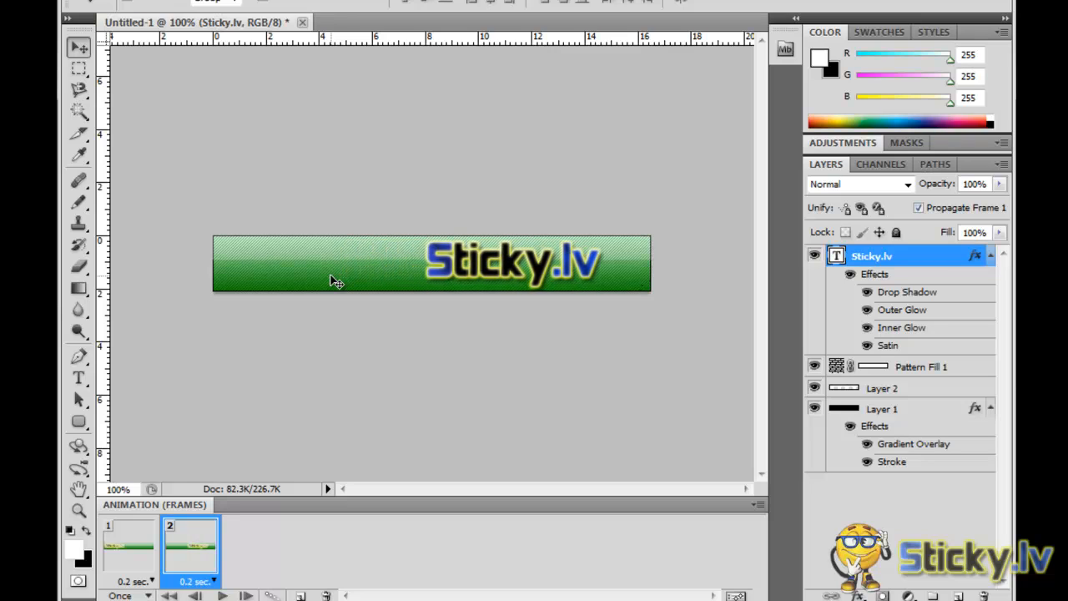
pyautogui.press('Right')
pyautogui.press('Right')
pyautogui.press('Right')
pyautogui.press('Right')
pyautogui.press('Right')
pyautogui.press('Right')
pyautogui.press('Right')
pyautogui.press('Right')
pyautogui.press('Right')
pyautogui.press('Right')
pyautogui.press('Right')
pyautogui.press('Right')
pyautogui.press('Right')
pyautogui.press('Right')
pyautogui.press('Right')
pyautogui.press('Right')
pyautogui.press('Right')
pyautogui.press('Right')
pyautogui.press('Right')
pyautogui.press('Right')
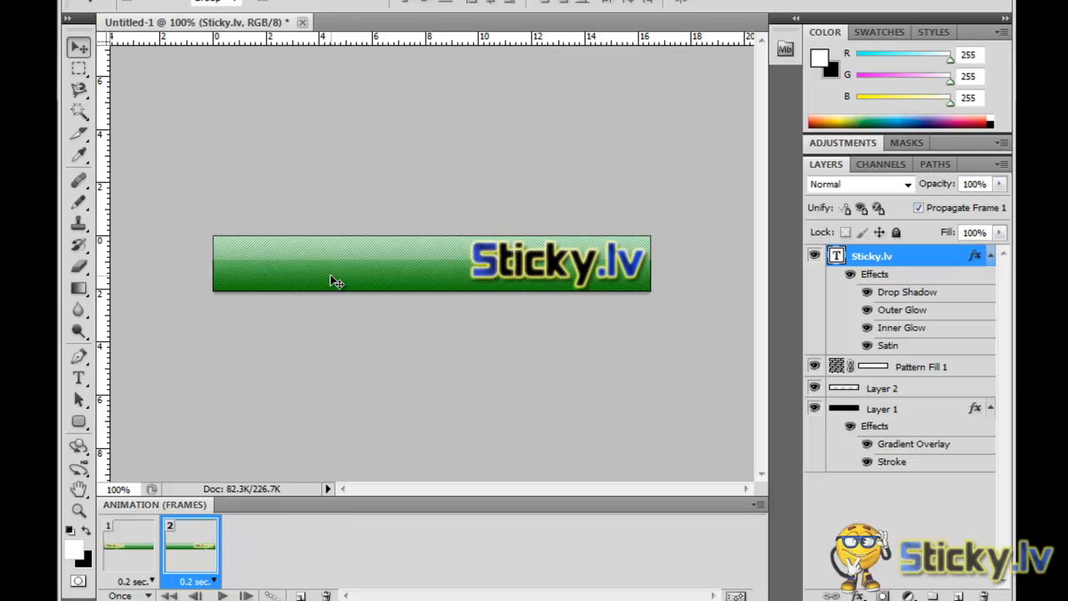
pyautogui.press('Left')
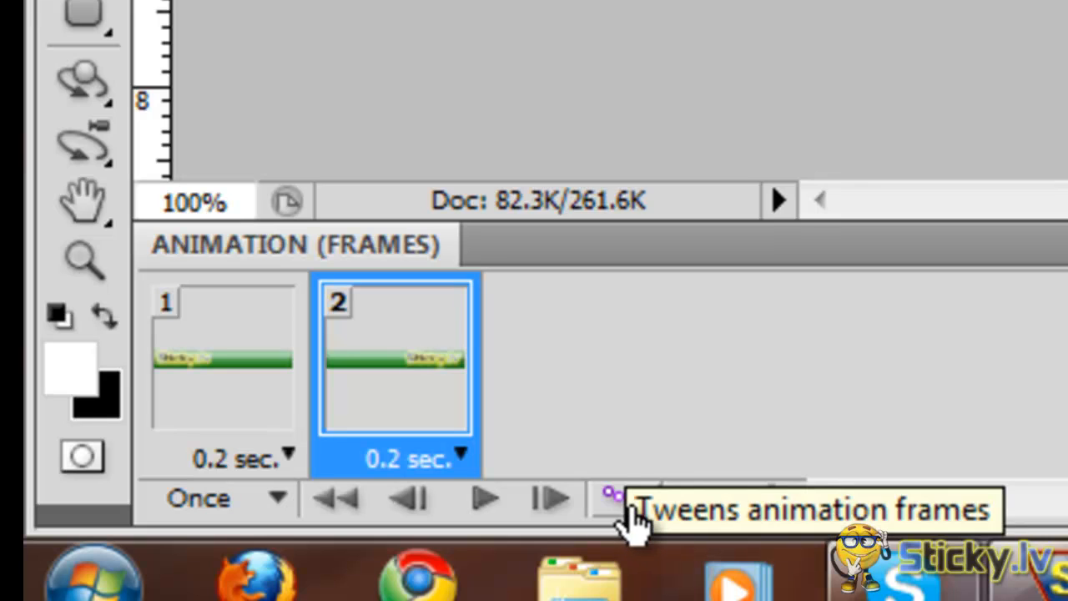
# - Tween the two animation frames with 50 added frames across all layers and play the animation
pyautogui.click(624, 507)
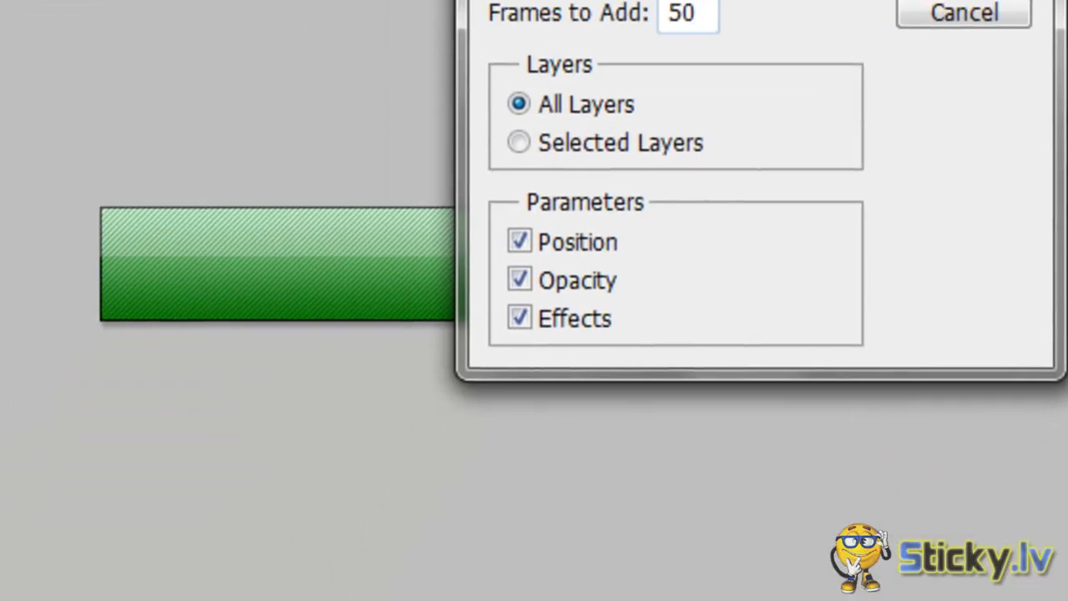
pyautogui.press('Return')
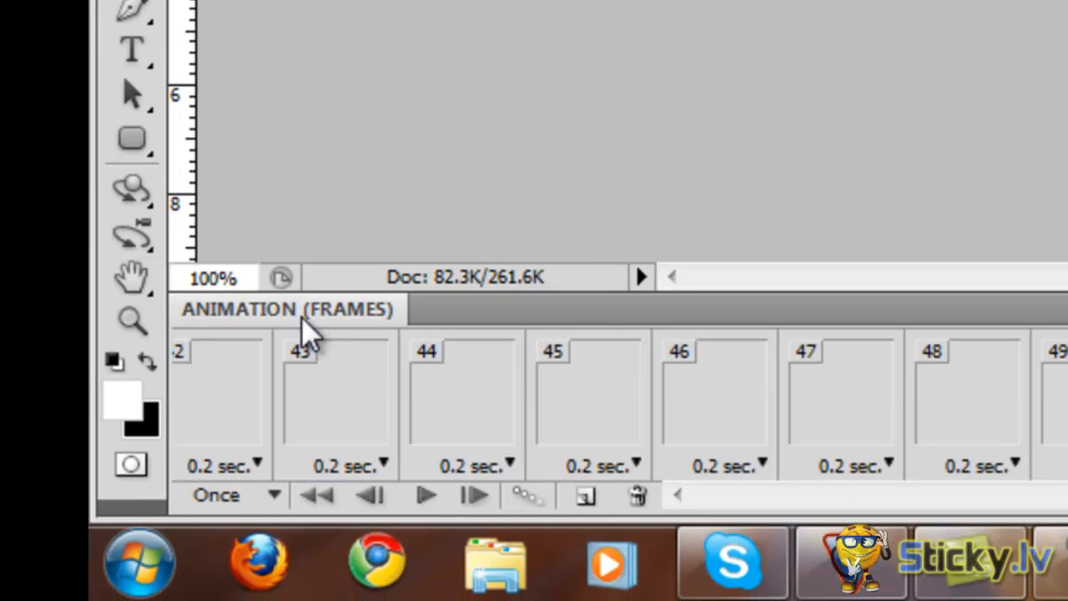
pyautogui.click(426, 496)
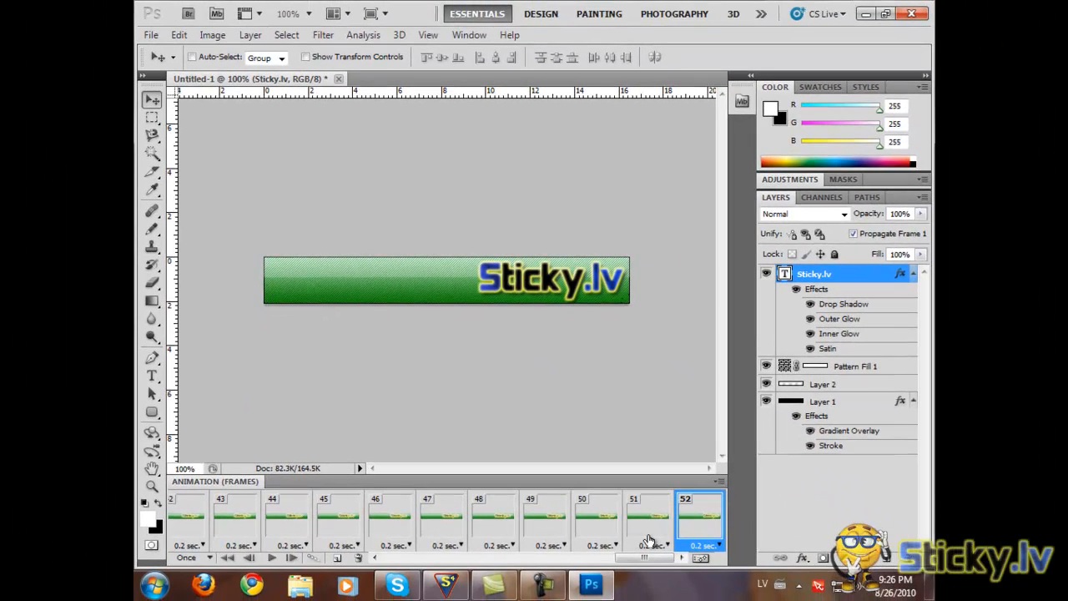
pyautogui.moveTo(494, 584)
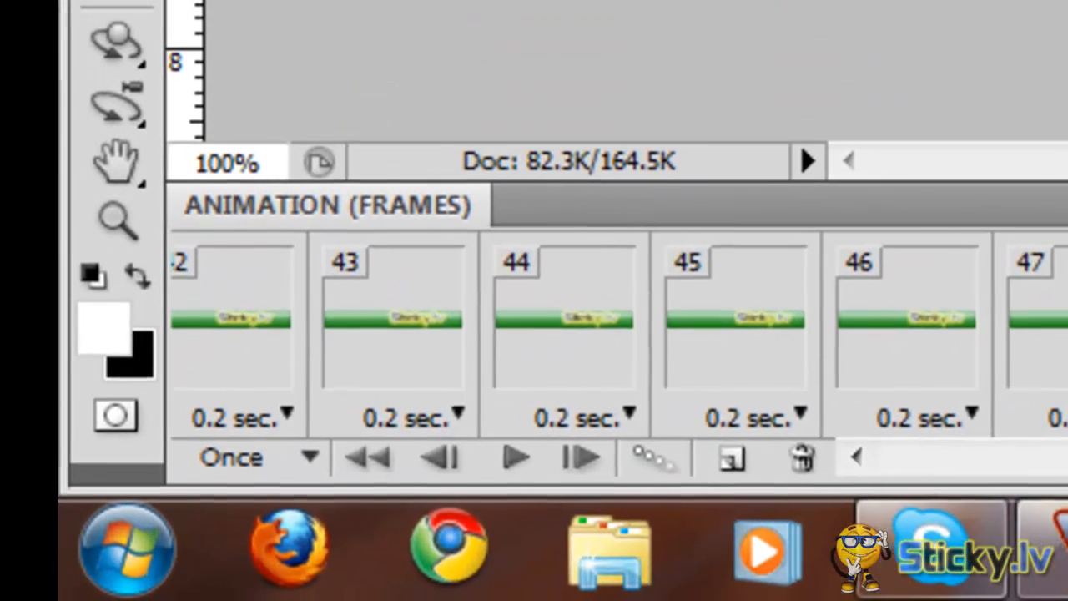
# - Add new frames after frame 52, alternately hiding and showing the Sticky.lv text layer so the text blinks
pyautogui.click(733, 461)
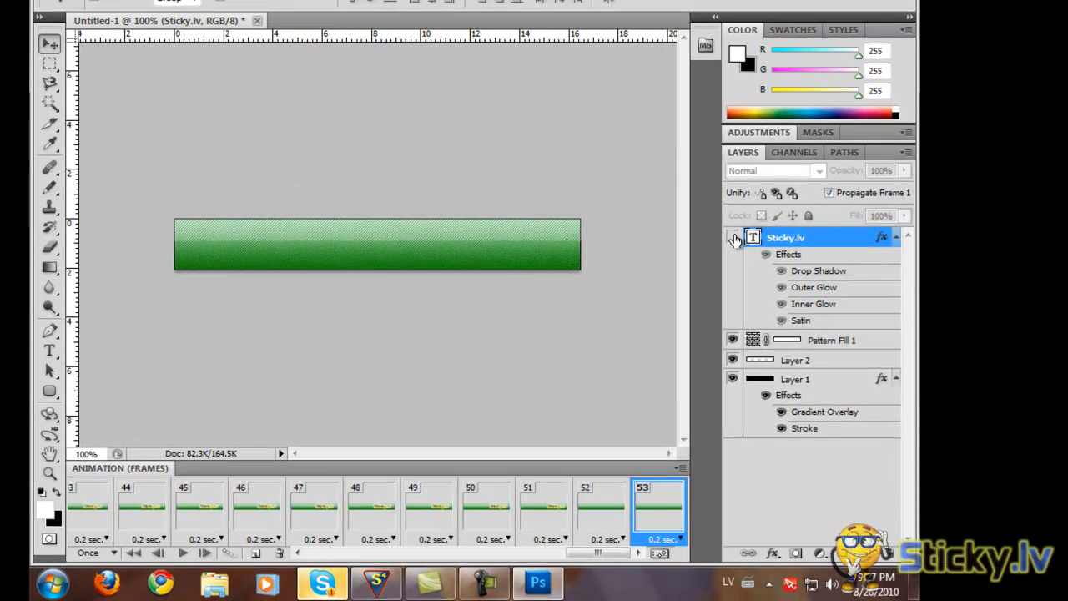
pyautogui.click(733, 239)
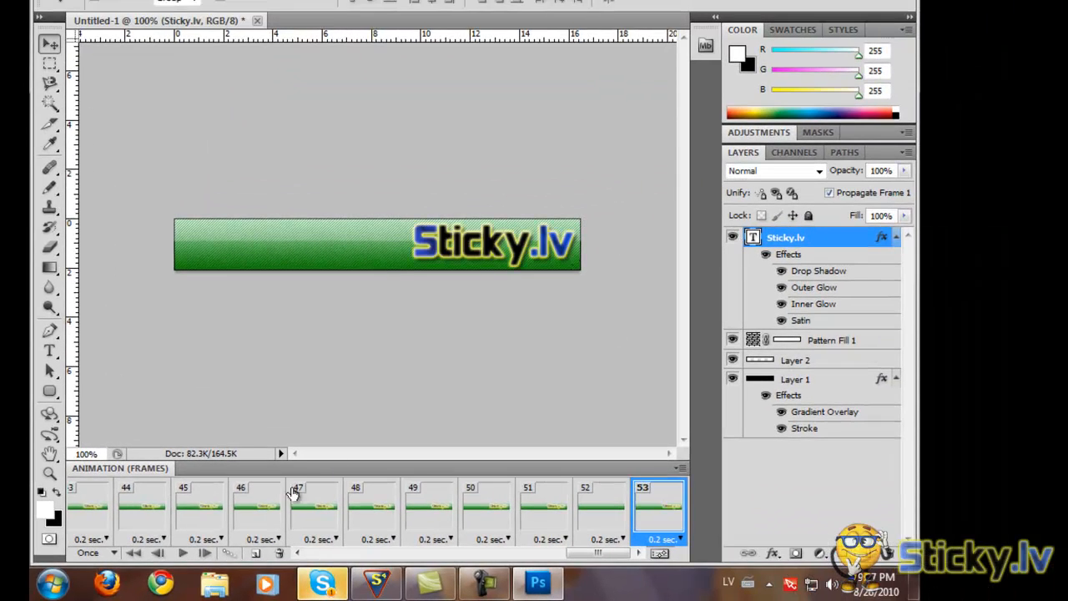
pyautogui.click(255, 554)
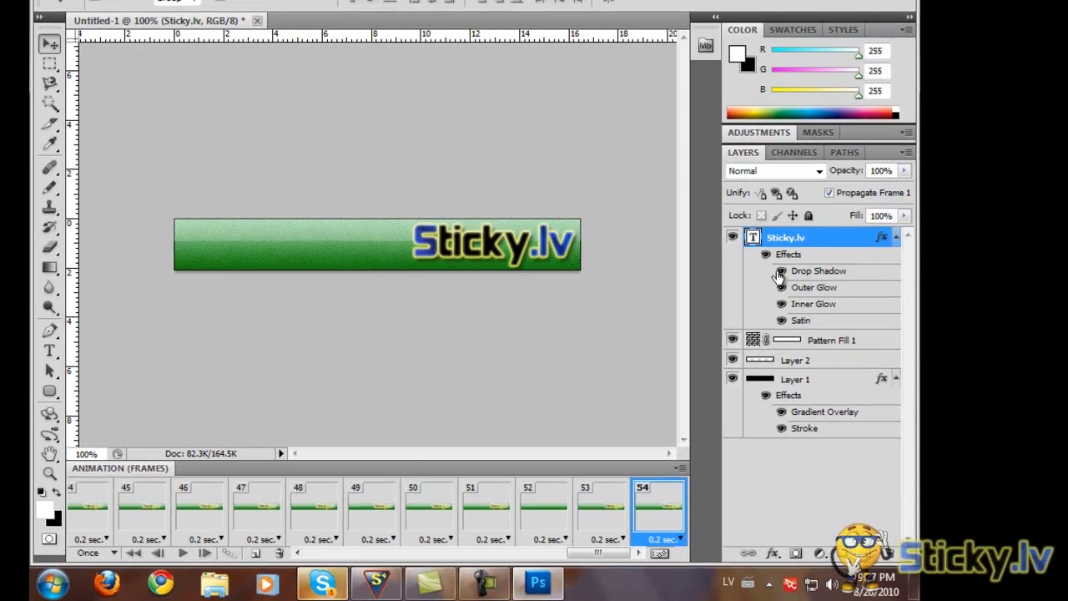
pyautogui.click(733, 238)
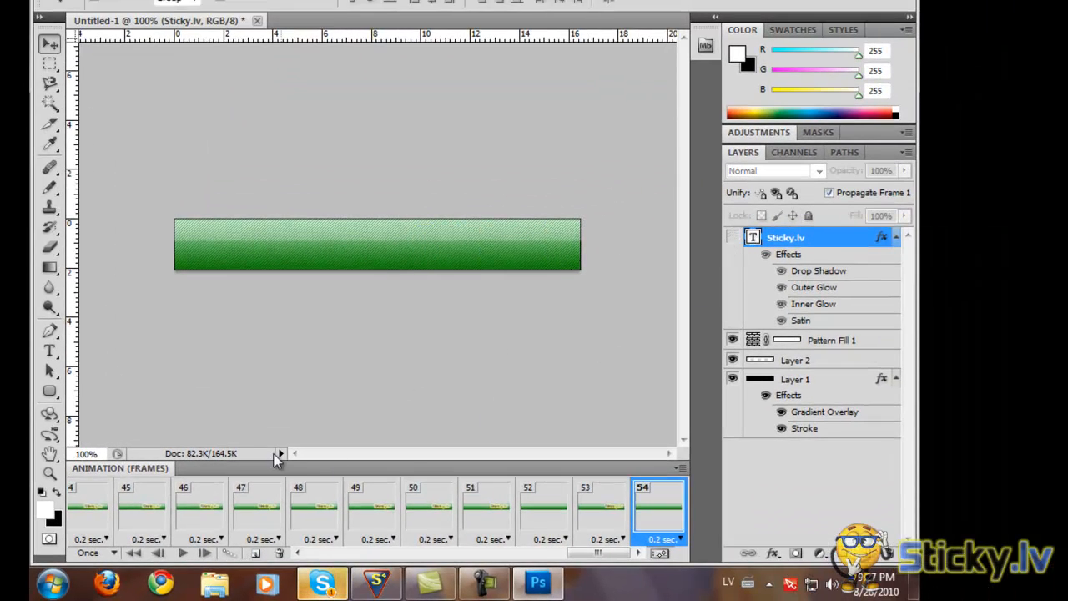
pyautogui.click(732, 238)
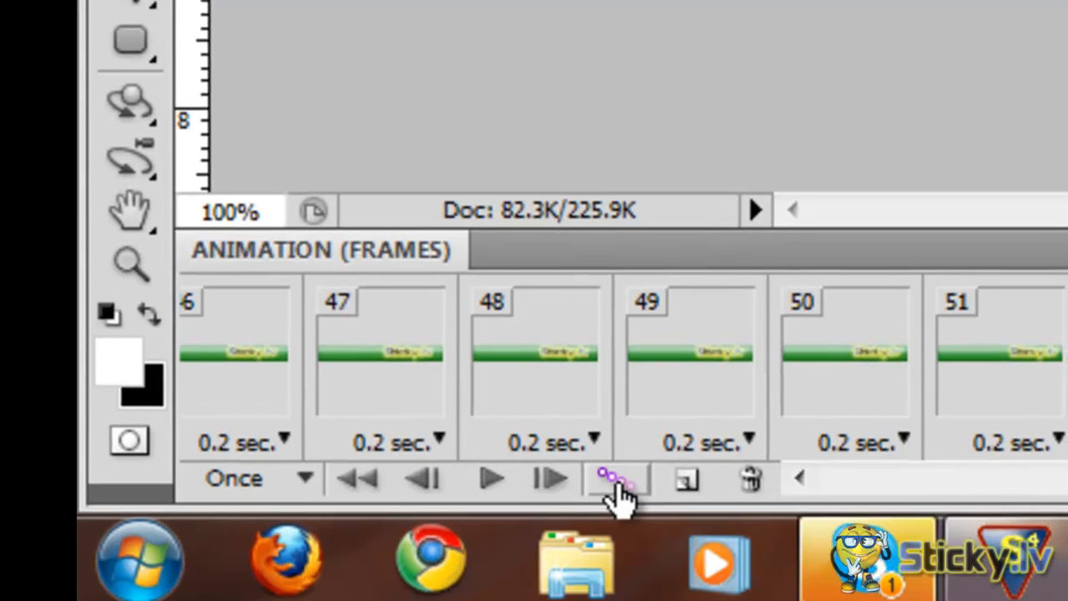
# - Tween the last frame with the previous frame, adding 50 frames for position, opacity and effects, and preview the animation
pyautogui.click(229, 554)
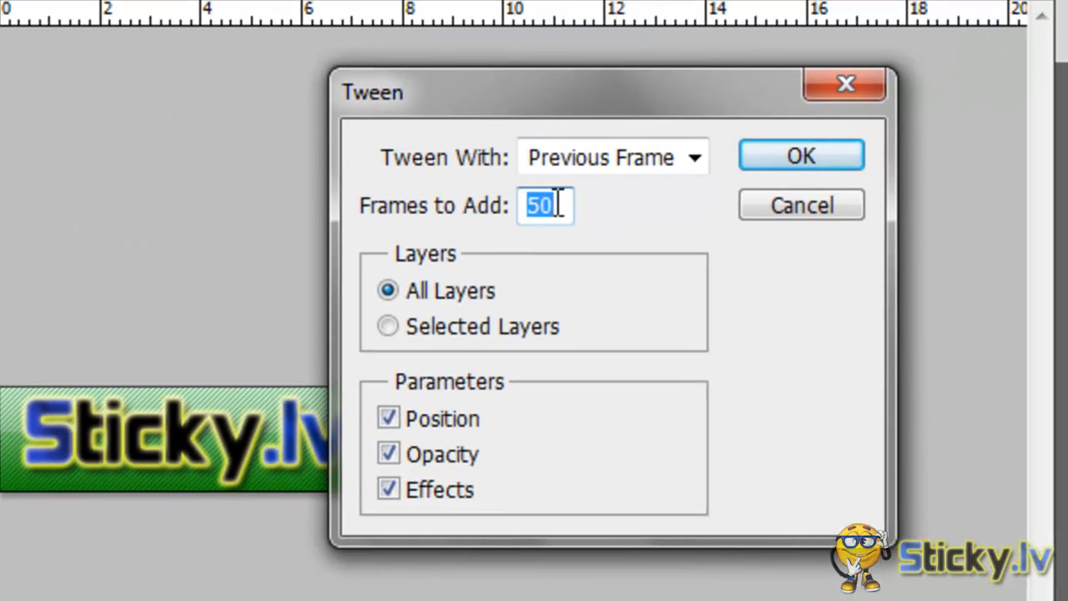
pyautogui.click(826, 156)
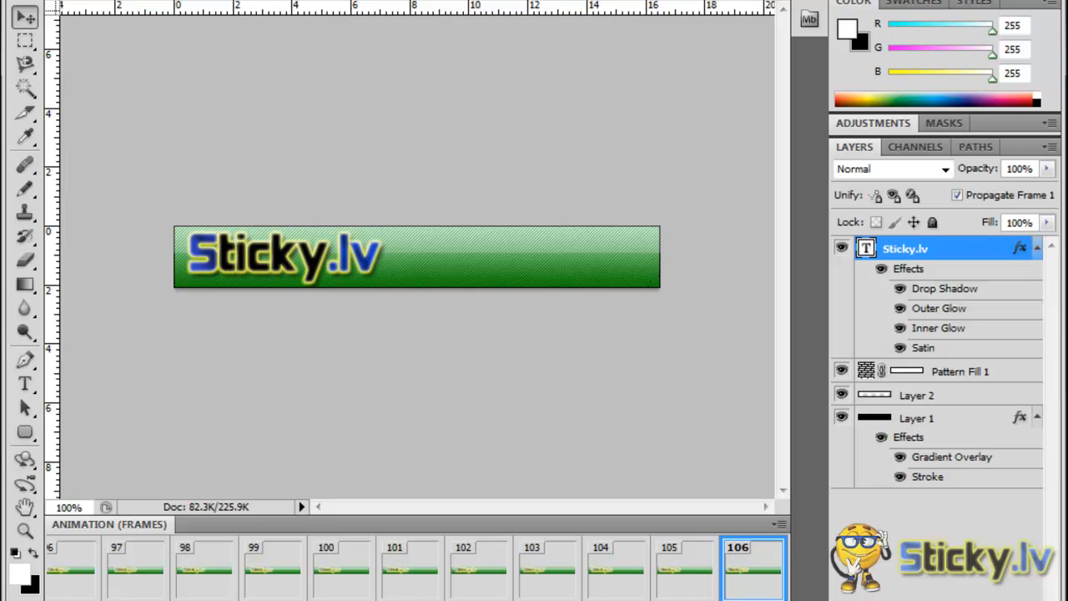
pyautogui.press('space')
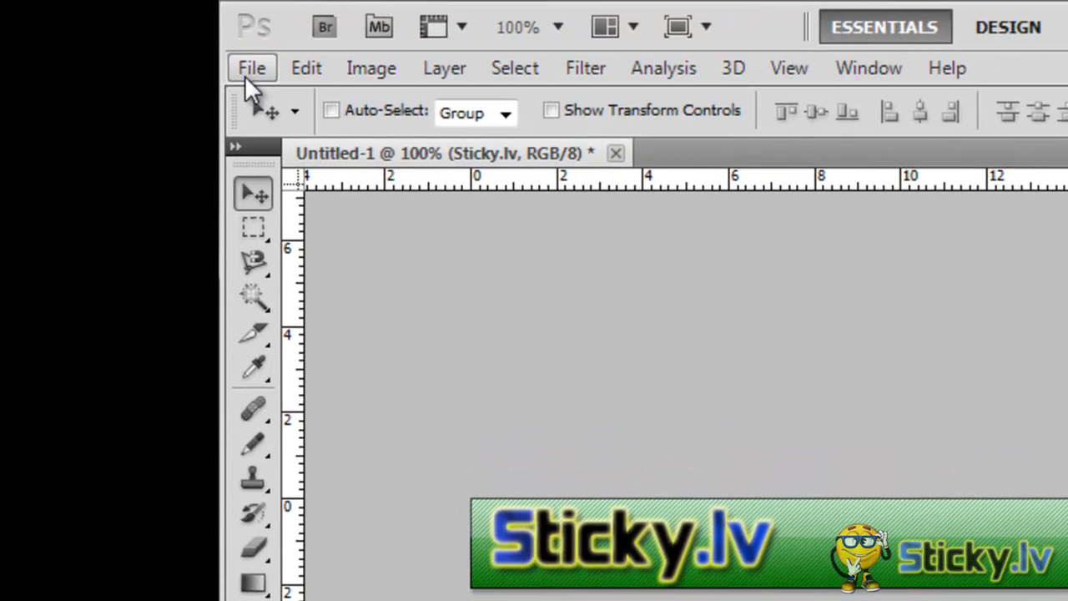
# - Set up the banner in Save for Web & Devices as a GIF and stop its animation preview
pyautogui.click(246, 74)
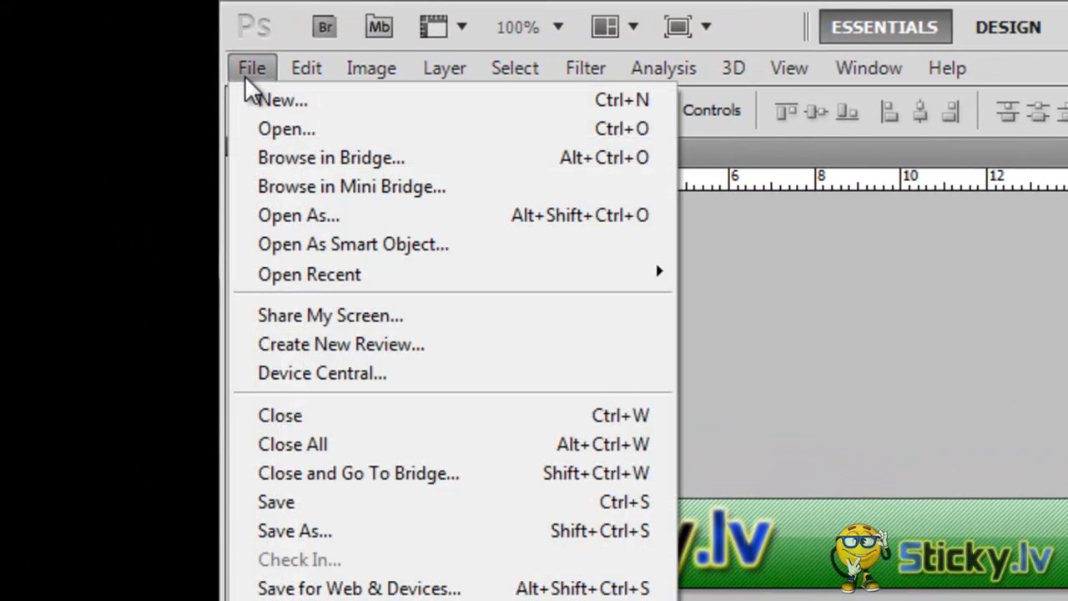
pyautogui.click(377, 588)
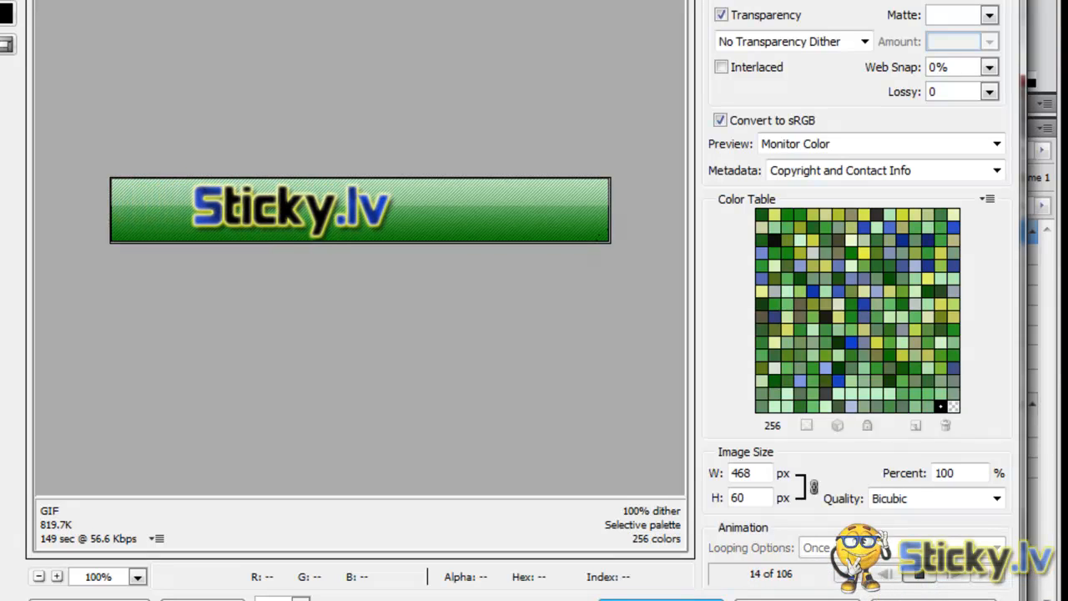
pyautogui.click(919, 576)
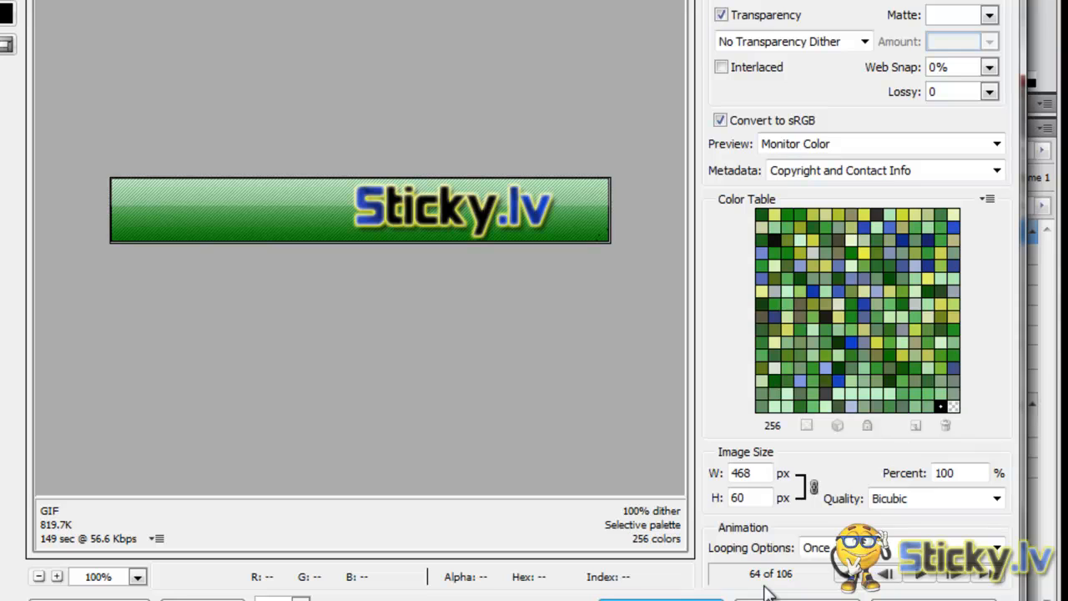
pyautogui.click(797, 20)
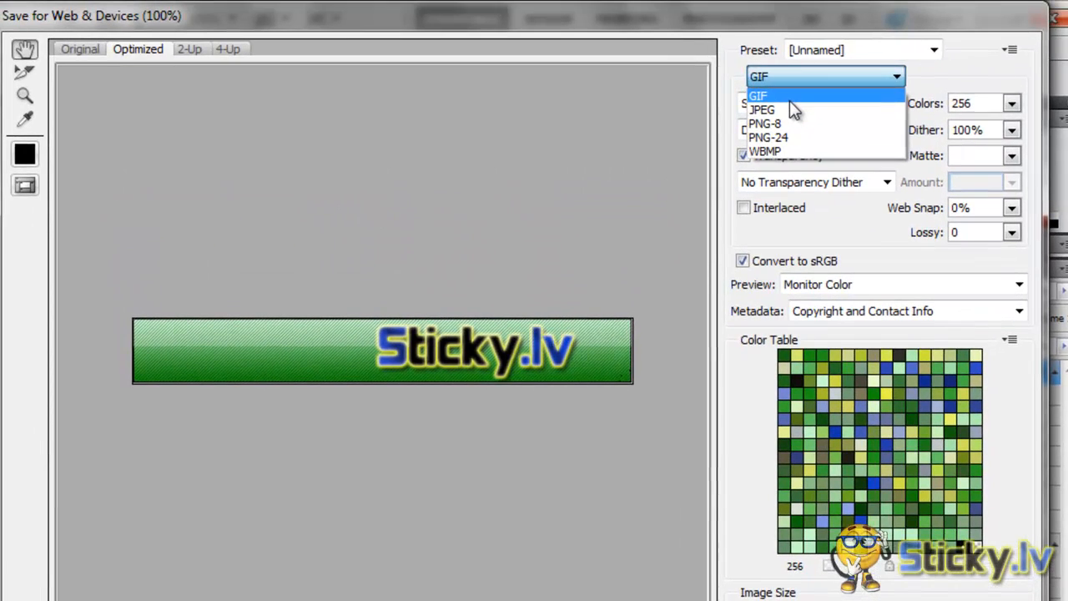
pyautogui.click(785, 98)
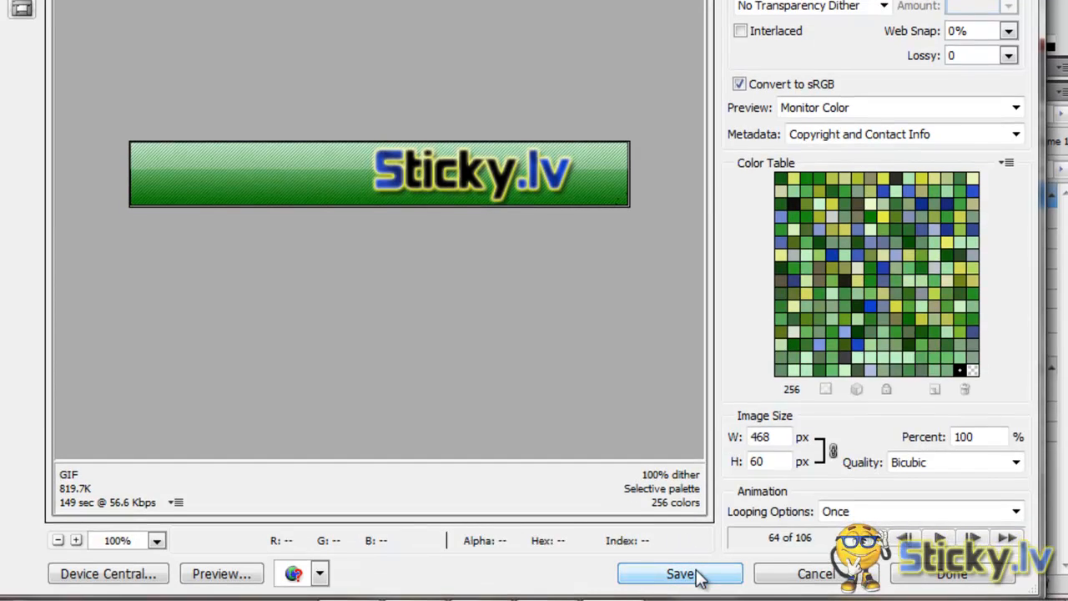
# - Save the GIF to the Desktop as Banner Tutorial with the Images Only format
pyautogui.click(680, 574)
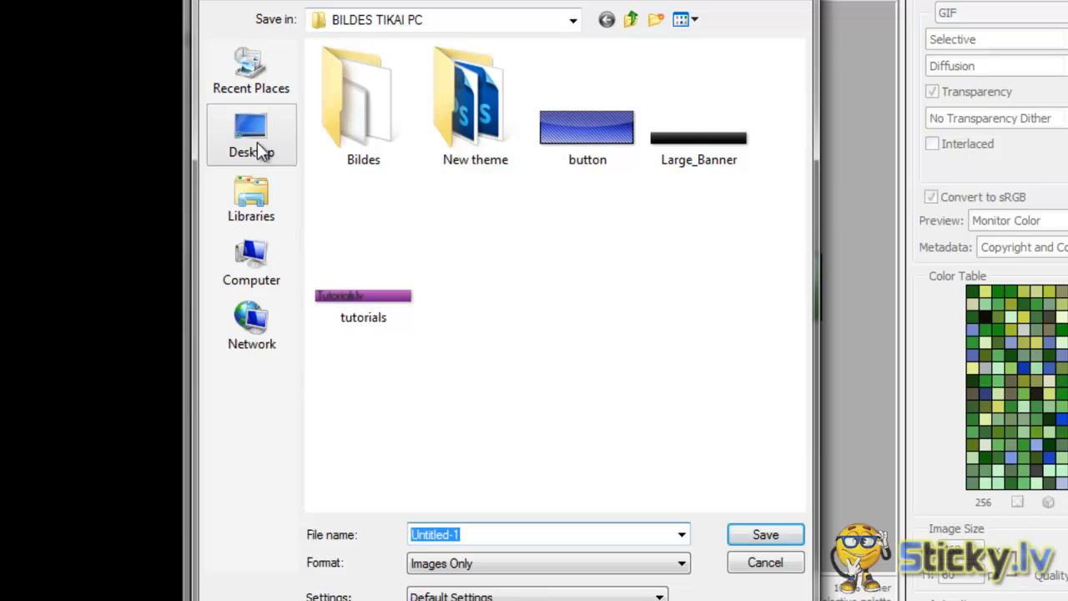
pyautogui.click(258, 144)
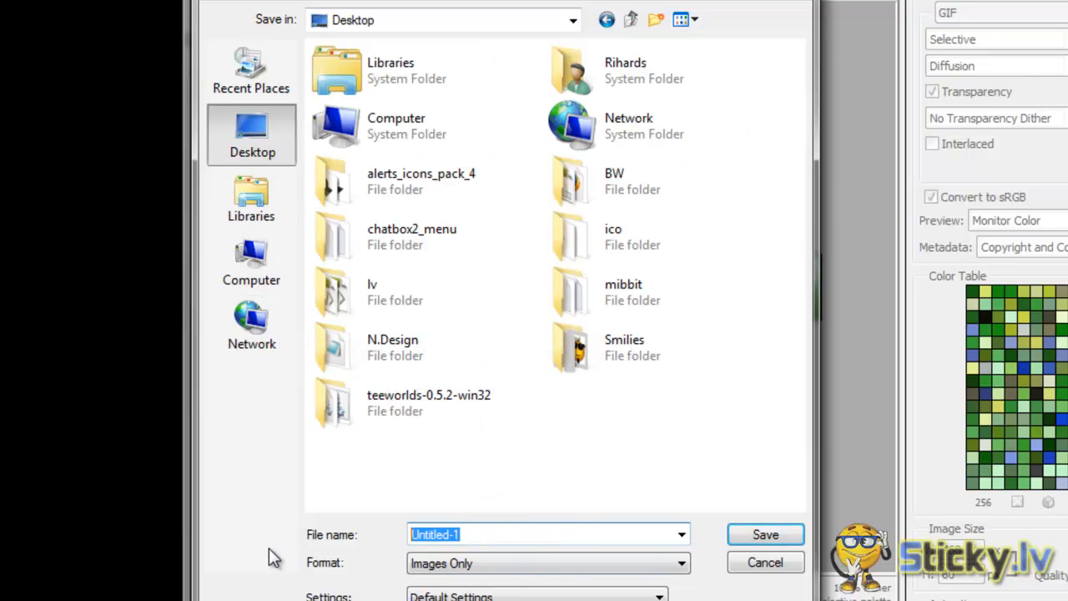
pyautogui.write('Banner Tutorial')
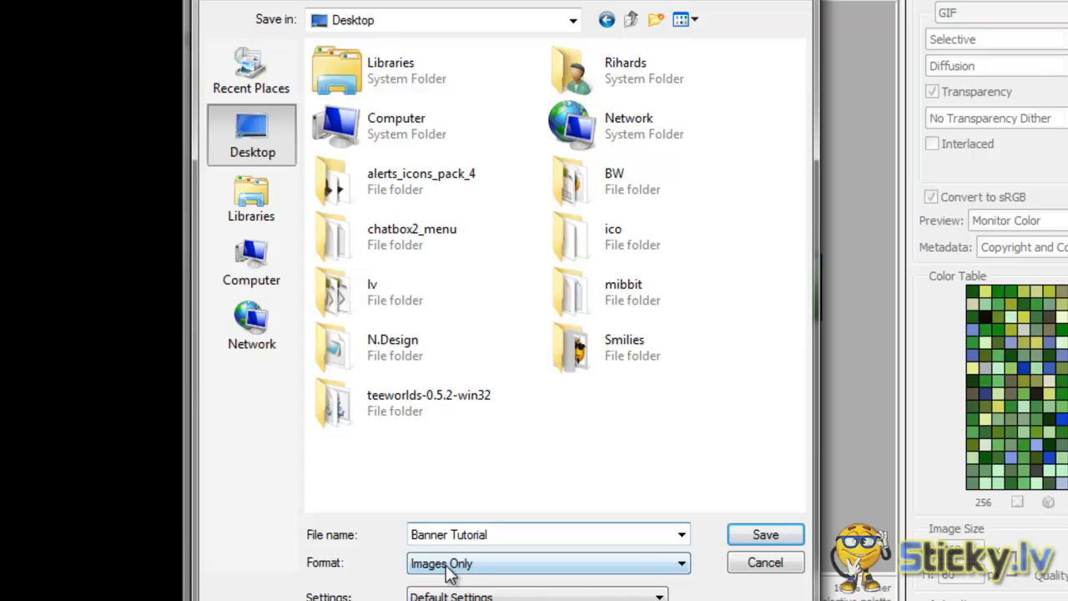
pyautogui.click(759, 535)
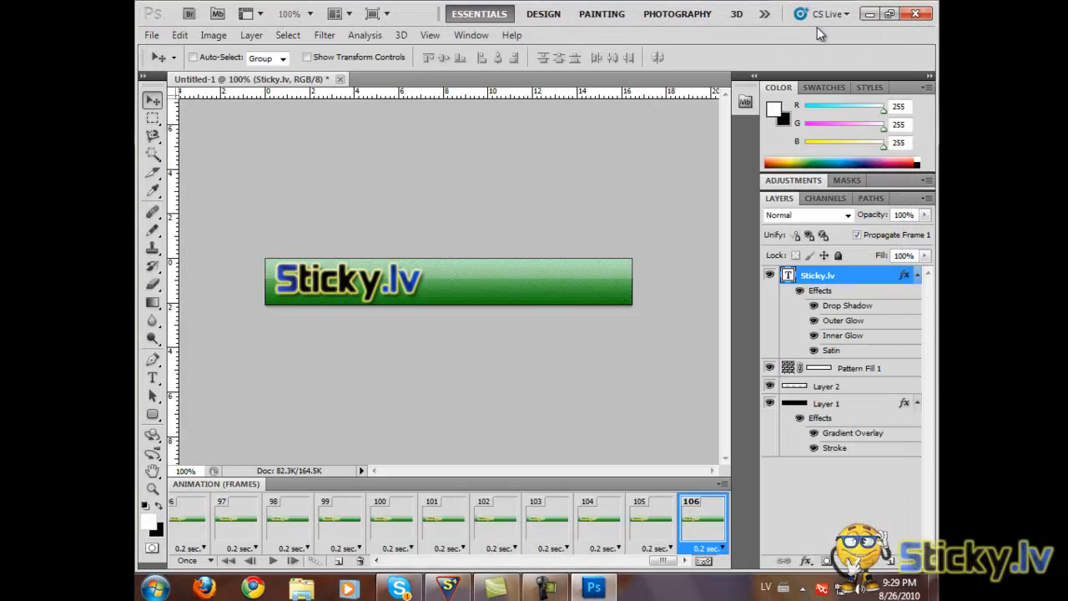
# - Minimize Photoshop, open the Banner-Tutorial file from the desktop in Internet Explorer, and dismiss the browser's setup dialog
pyautogui.click(870, 14)
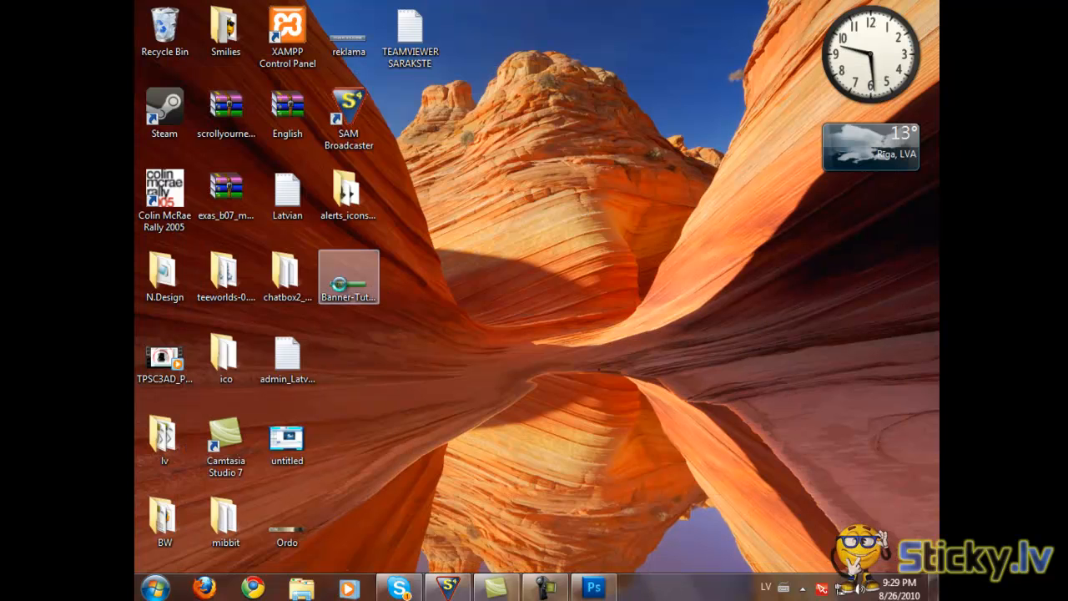
pyautogui.rightClick(342, 291)
pyautogui.moveTo(428, 288)
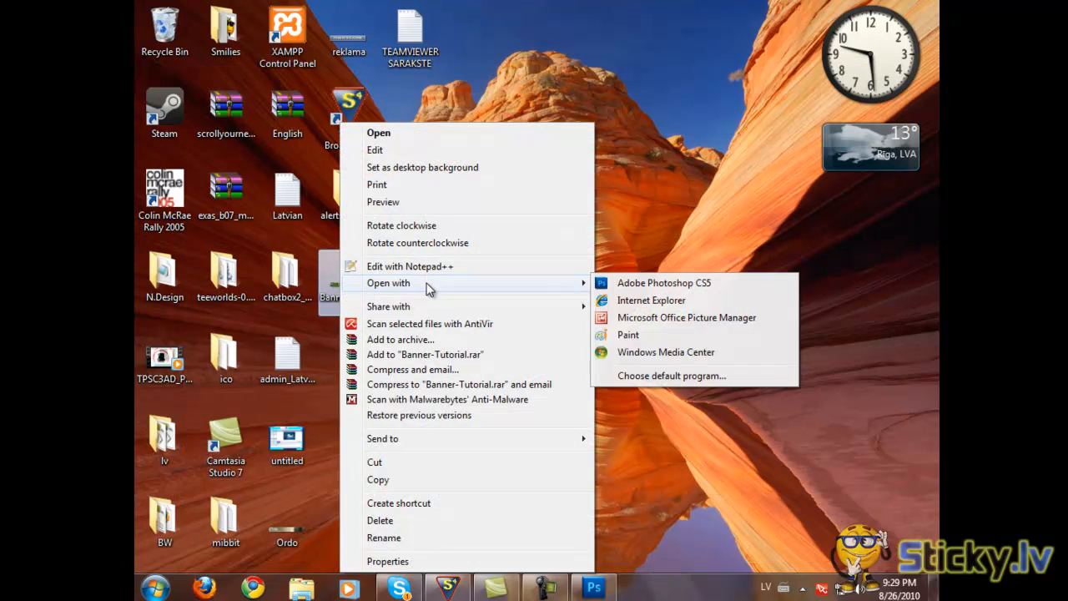
pyautogui.click(690, 302)
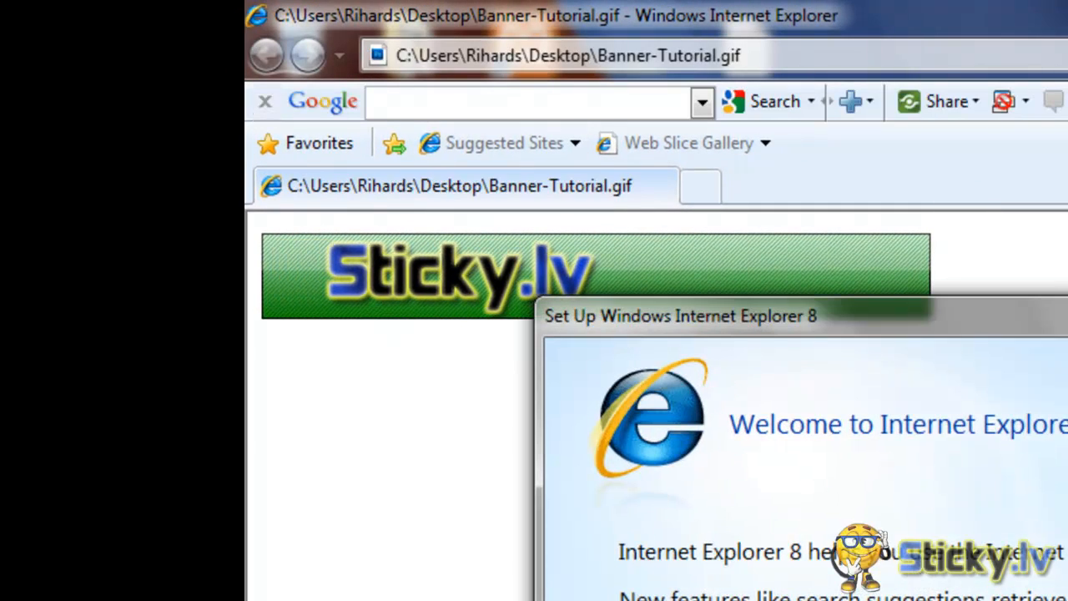
pyautogui.click(1067, 321)
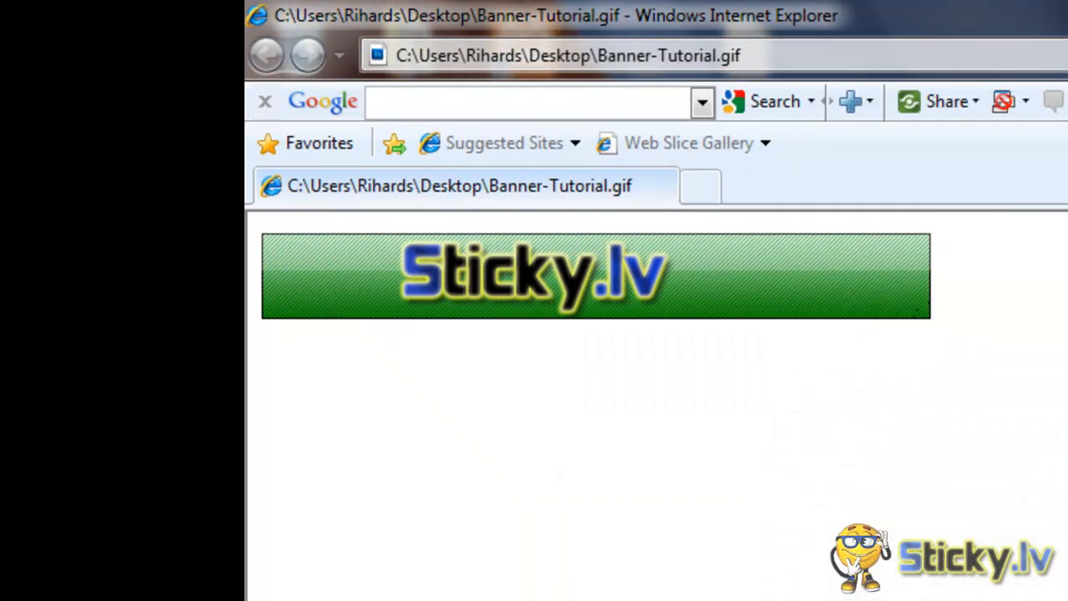